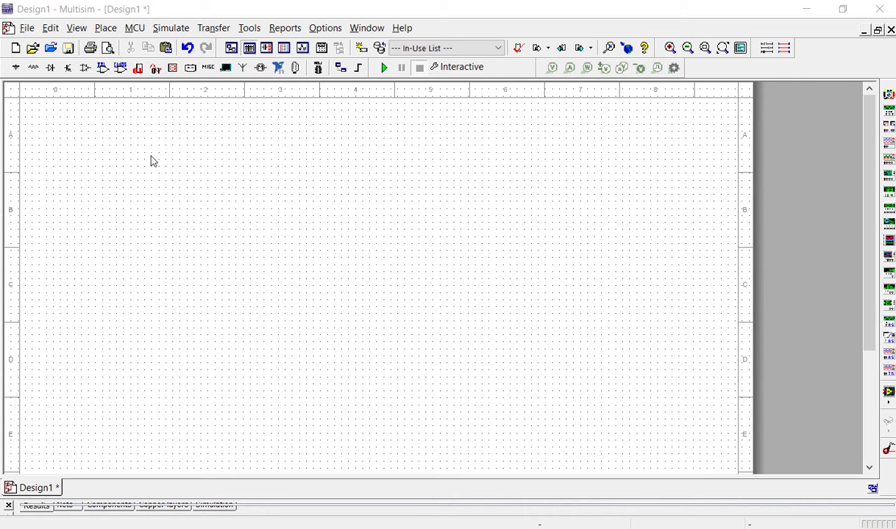
Open the component selection for placement and find the 7404 in the TTL group.
left_click(105, 29)
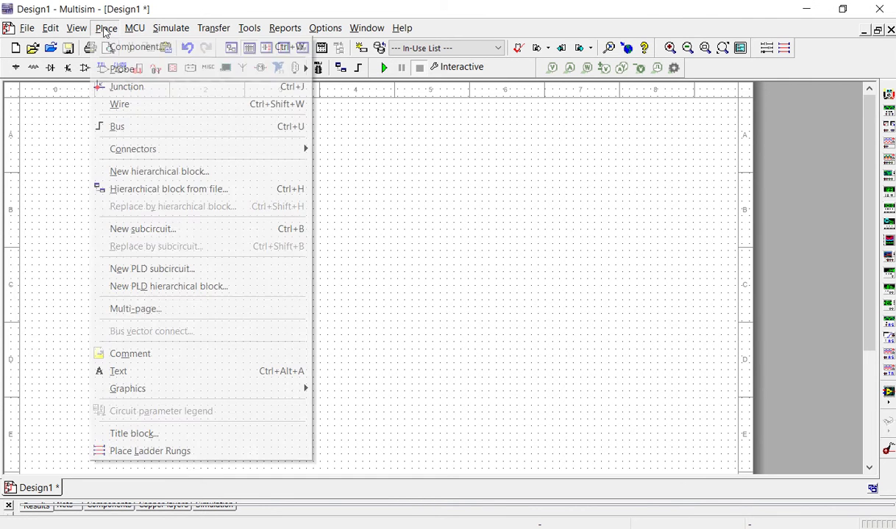
left_click(114, 54)
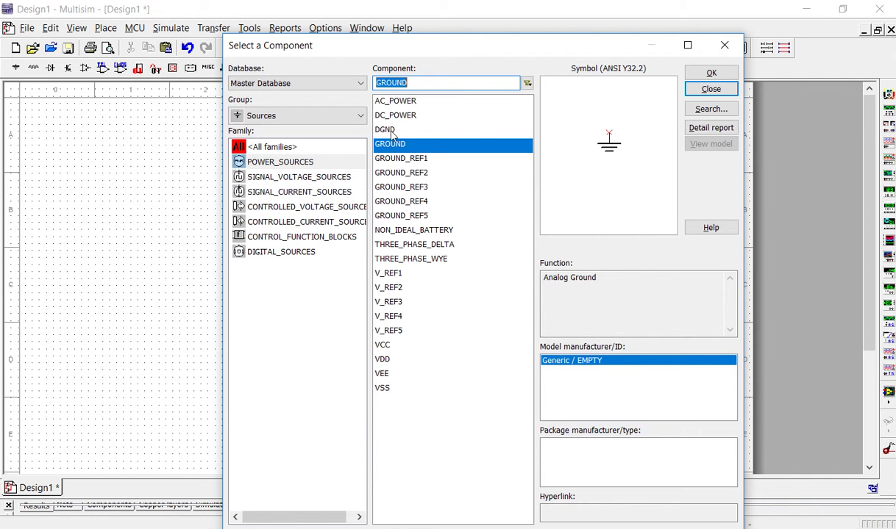
left_click(338, 122)
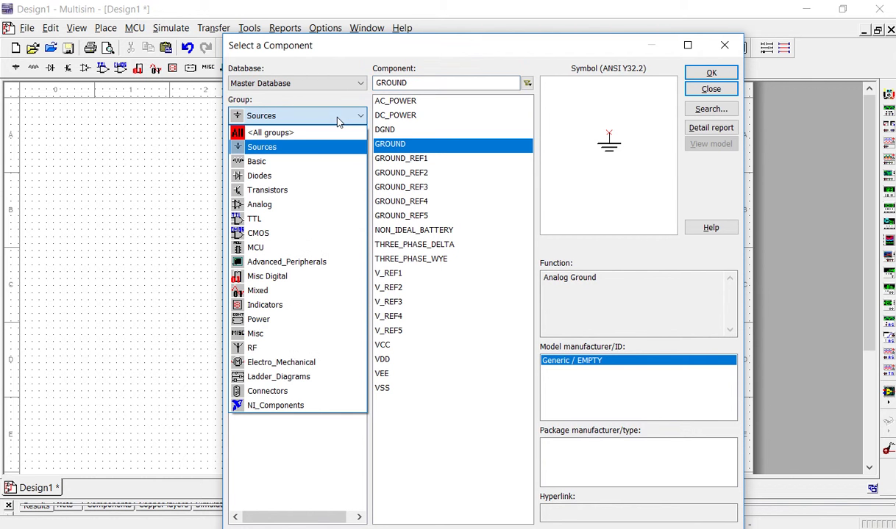
left_click(259, 221)
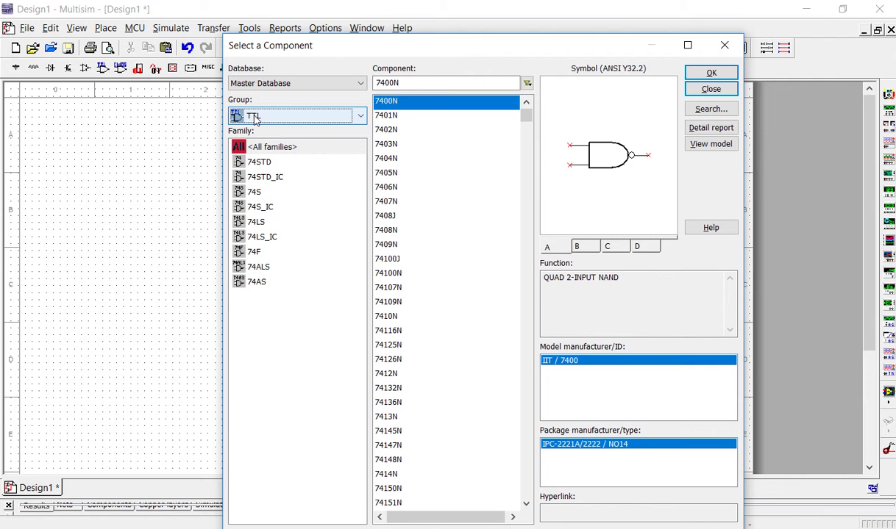
left_click(414, 85)
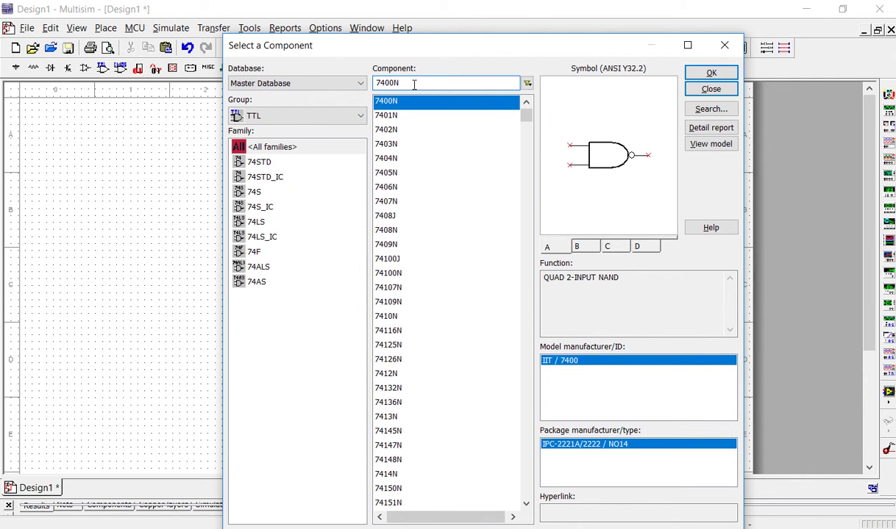
key("BackSpace")
key("BackSpace")
key("BackSpace")
key("BackSpace")
key("BackSpace")
type("7404")
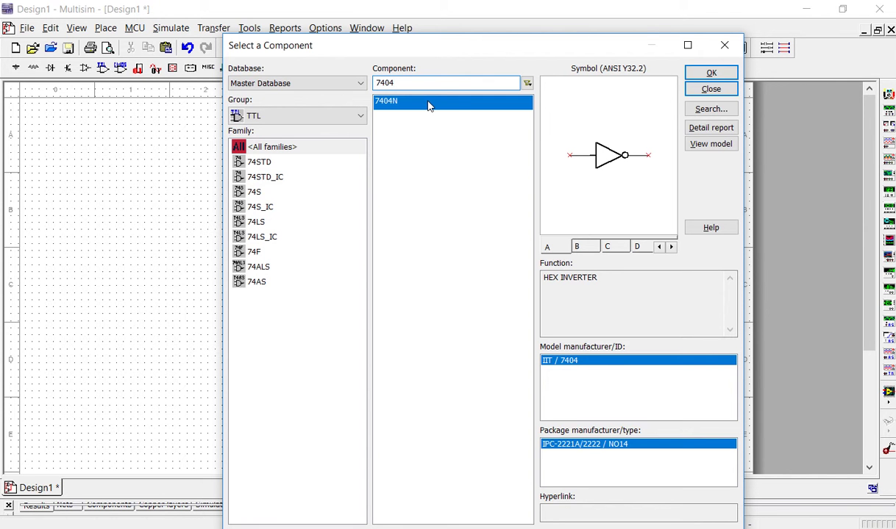
Place section A of a new 7404N inverter in row A of the sheet, without adding further sections.
left_click(708, 73)
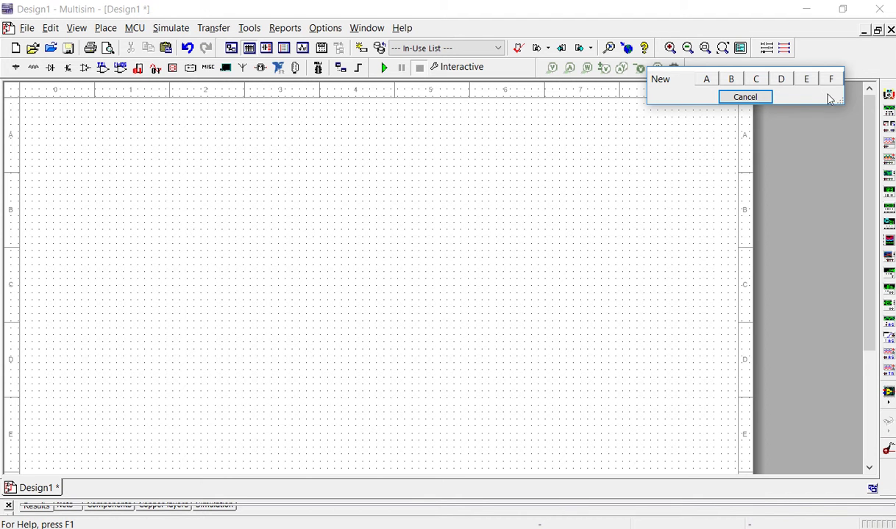
left_click(708, 84)
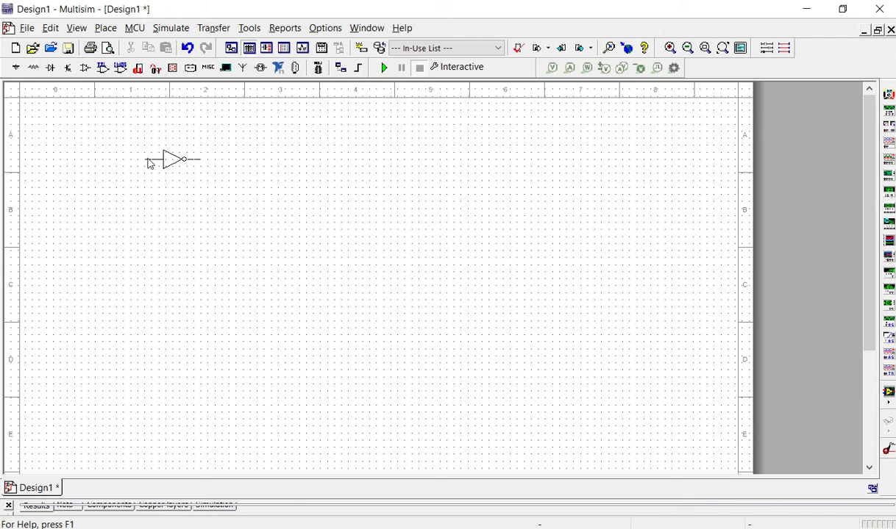
left_click(148, 159)
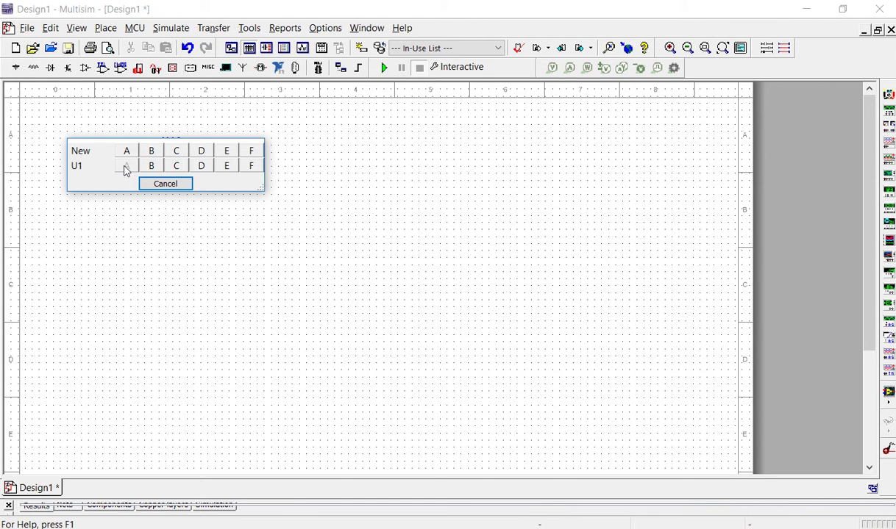
left_click(166, 184)
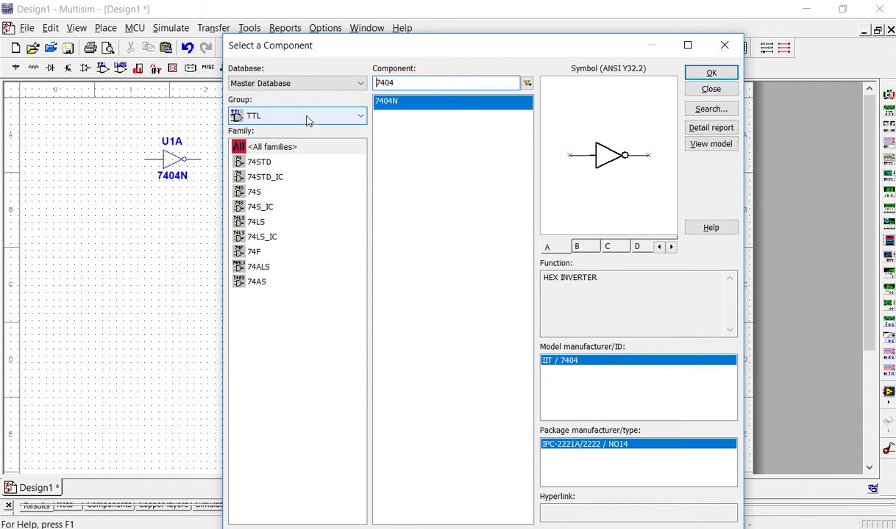
Place a VCC source from the Sources group above and beside the inverter's input, accepting the virtual connection to hidden power pins.
left_click(259, 117)
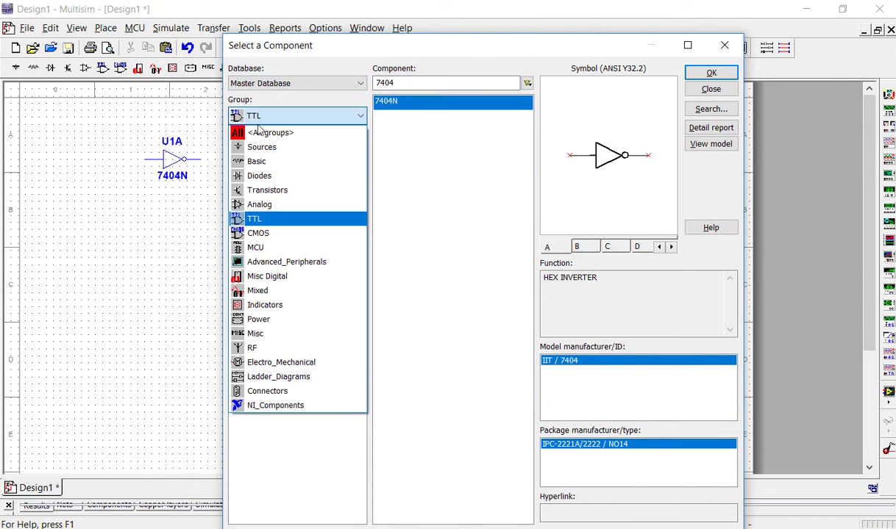
left_click(256, 153)
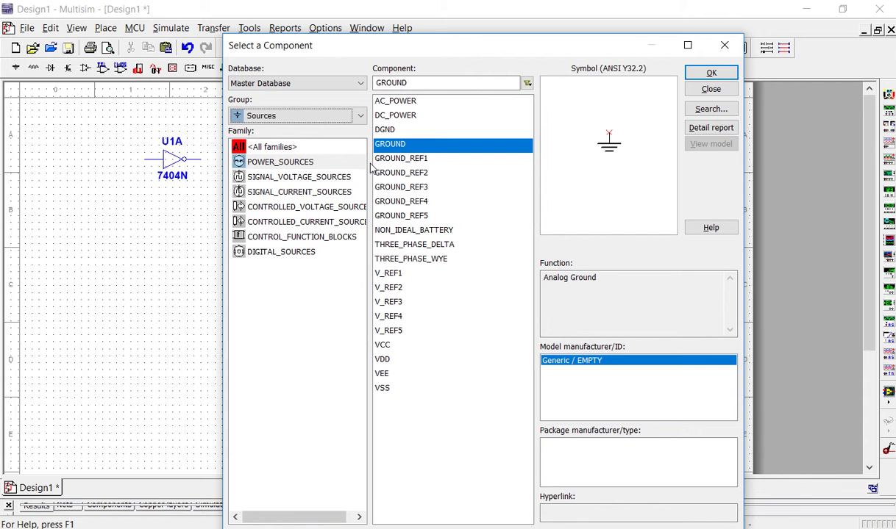
left_click(385, 347)
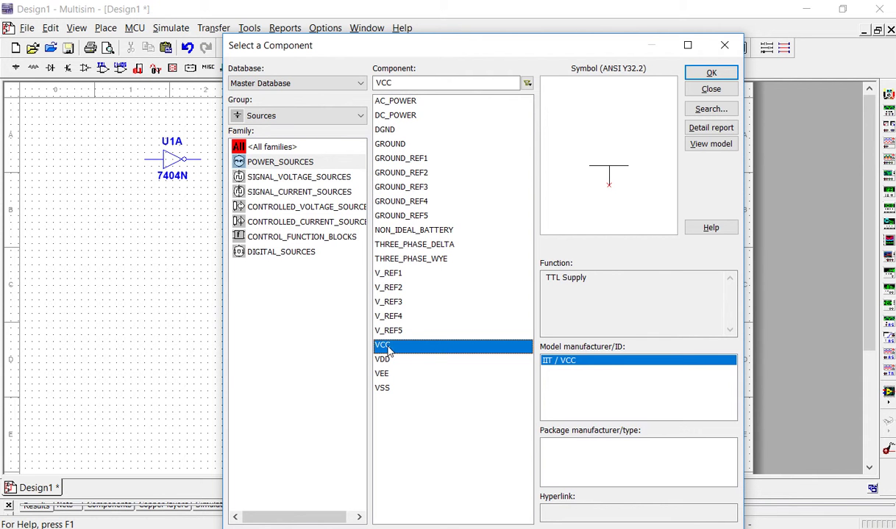
double_click(389, 343)
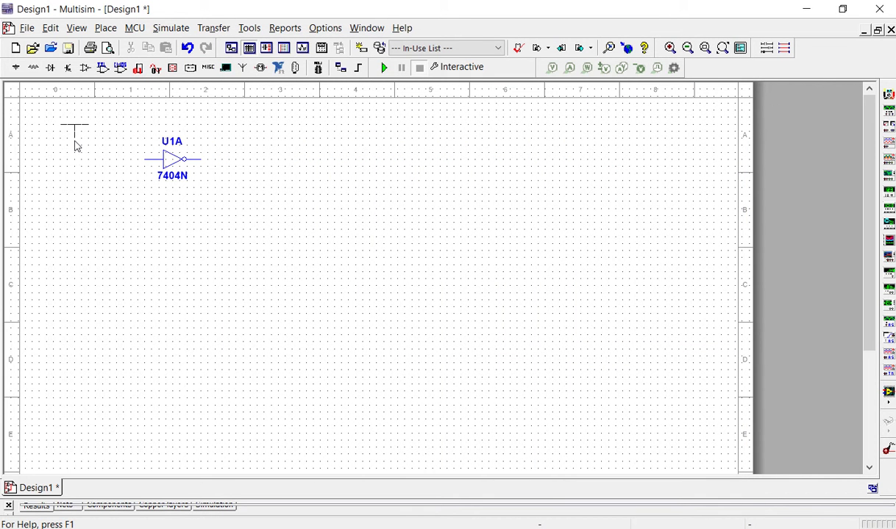
left_click(53, 130)
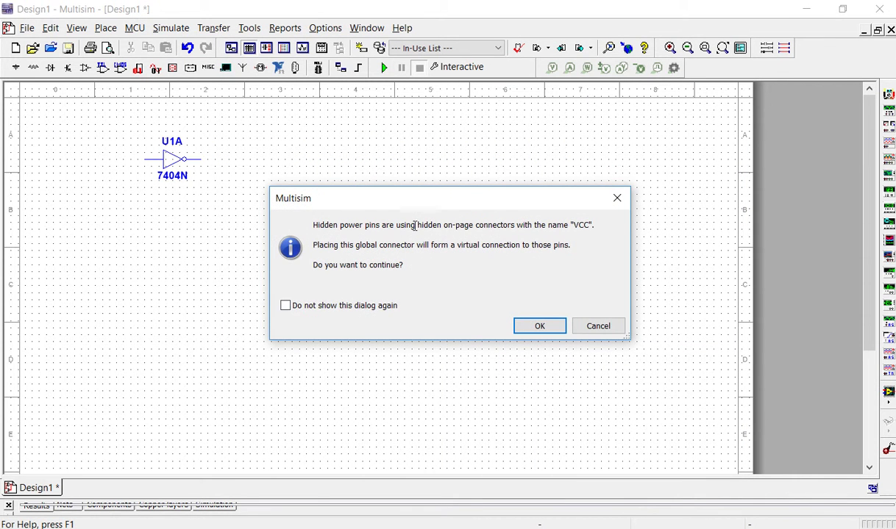
left_click(541, 326)
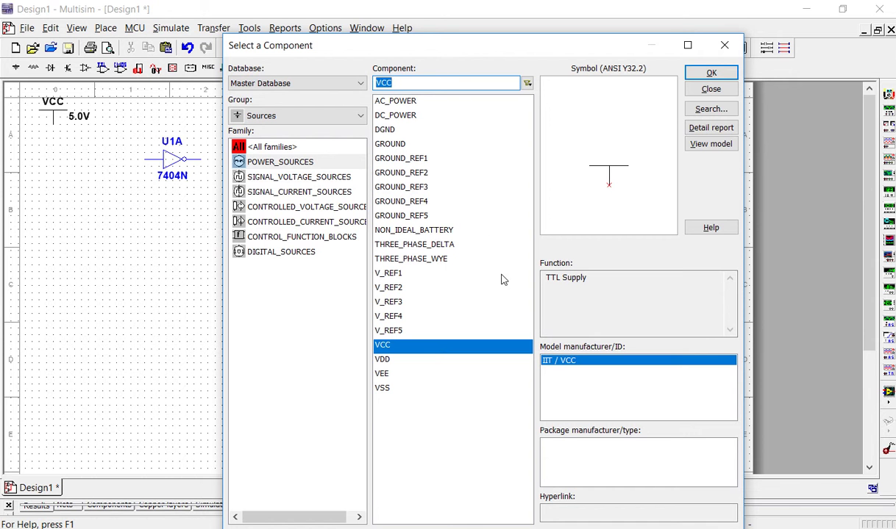
Place a DGND digital ground directly below the VCC symbol, accepting the virtual connection to hidden power pins.
left_click(380, 130)
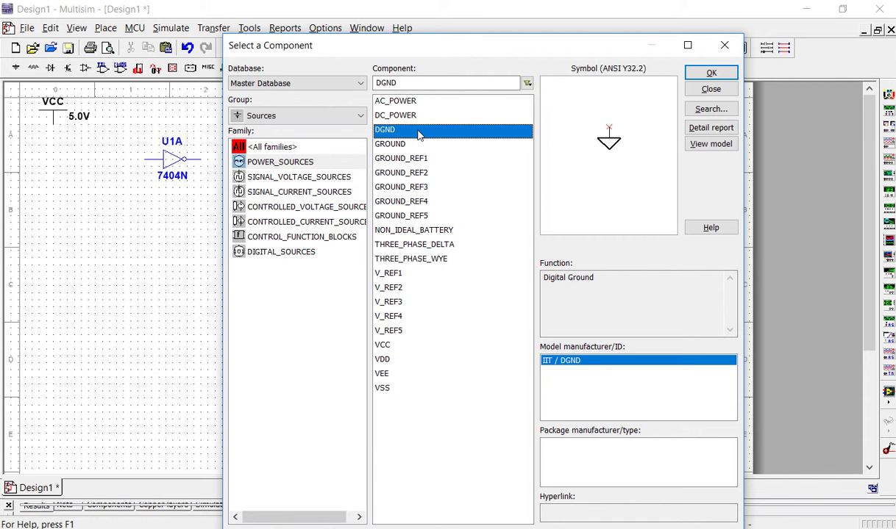
key("Return")
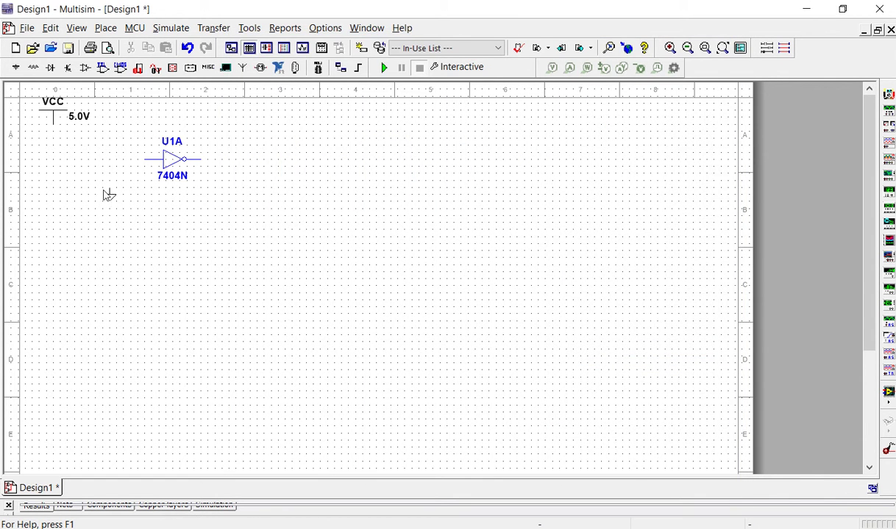
left_click(59, 200)
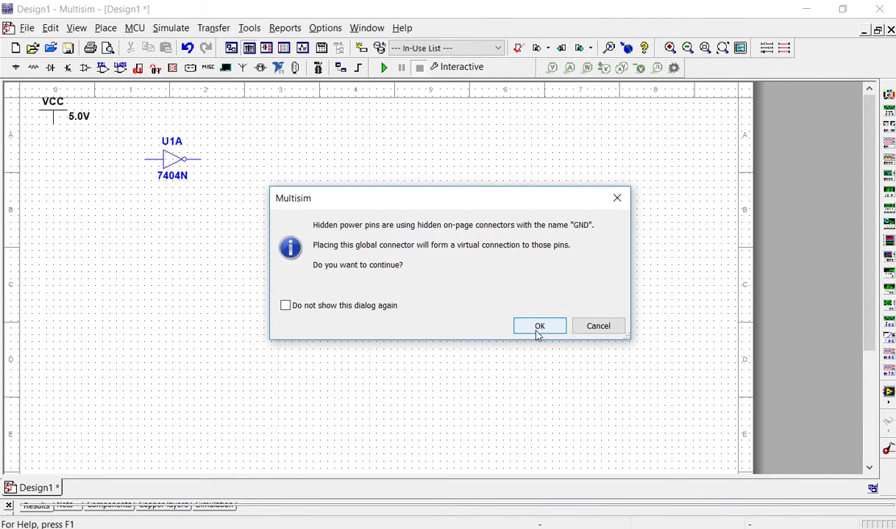
left_click(538, 328)
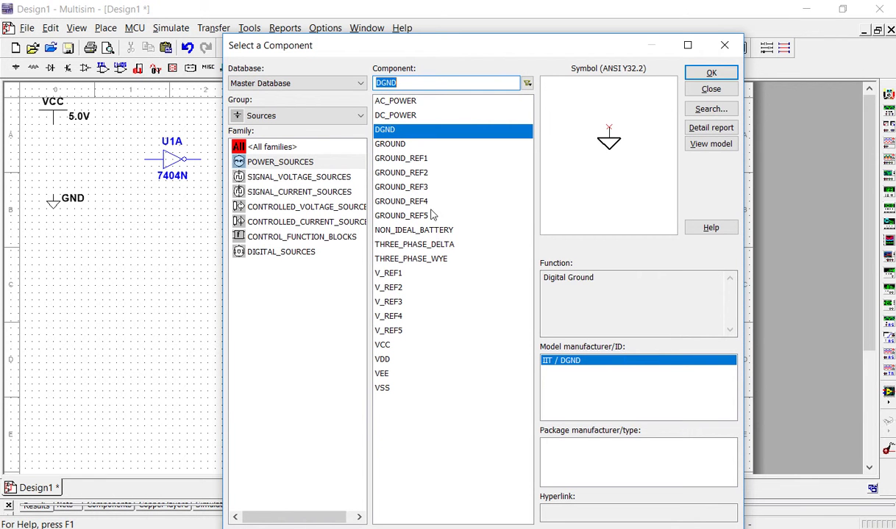
Place an SPDT switch from the Basic group's SWITCH family between the VCC and ground symbols and the inverter.
left_click(318, 119)
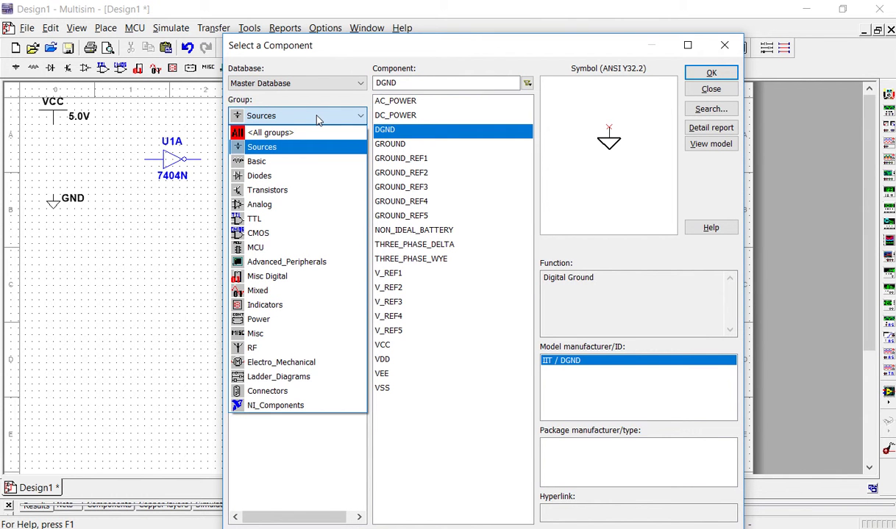
left_click(260, 165)
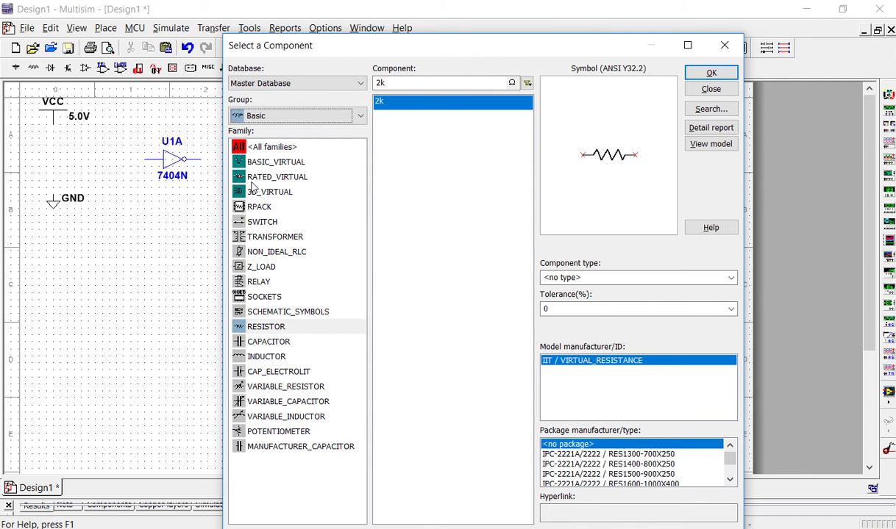
left_click(263, 224)
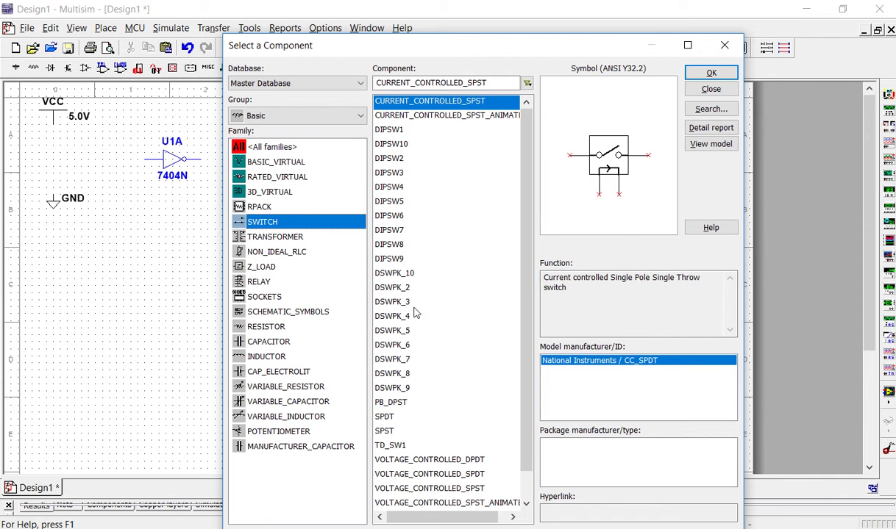
left_click(392, 419)
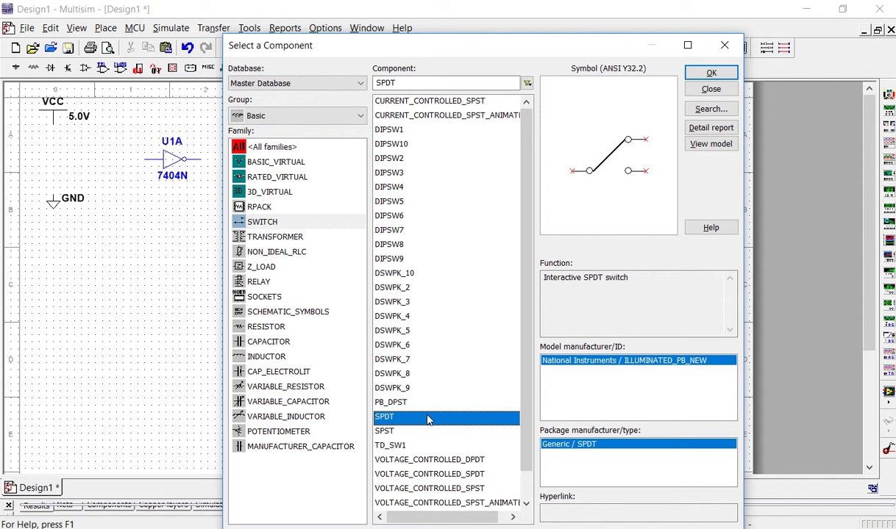
double_click(426, 418)
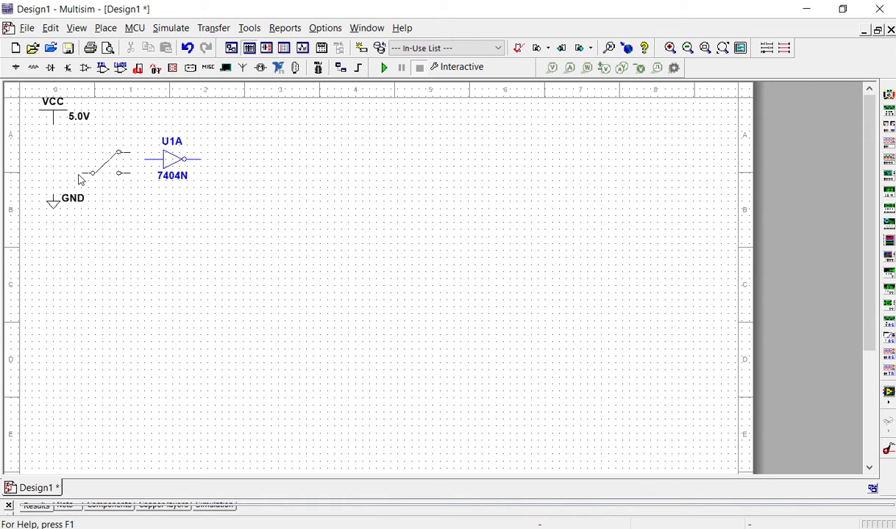
left_click(78, 168)
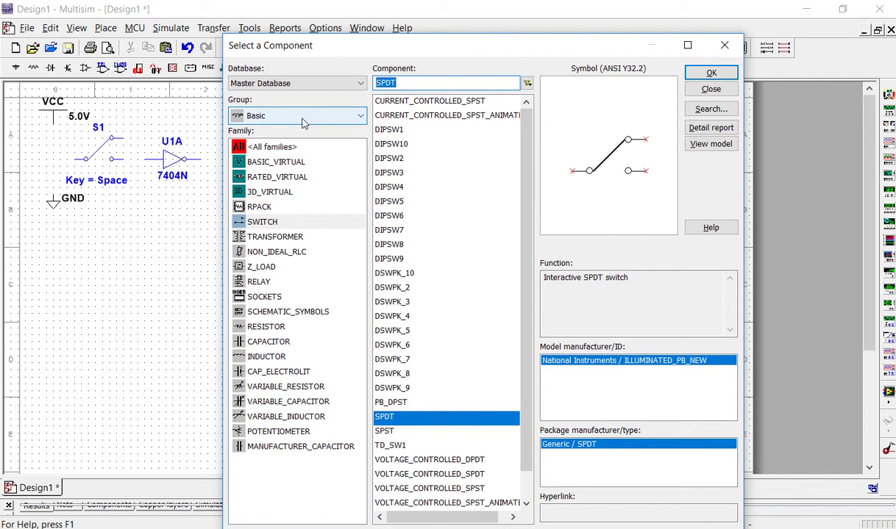
Place a PROBE_BLUE from the Indicators group on the inverter's output side and close the component selection.
left_click(233, 118)
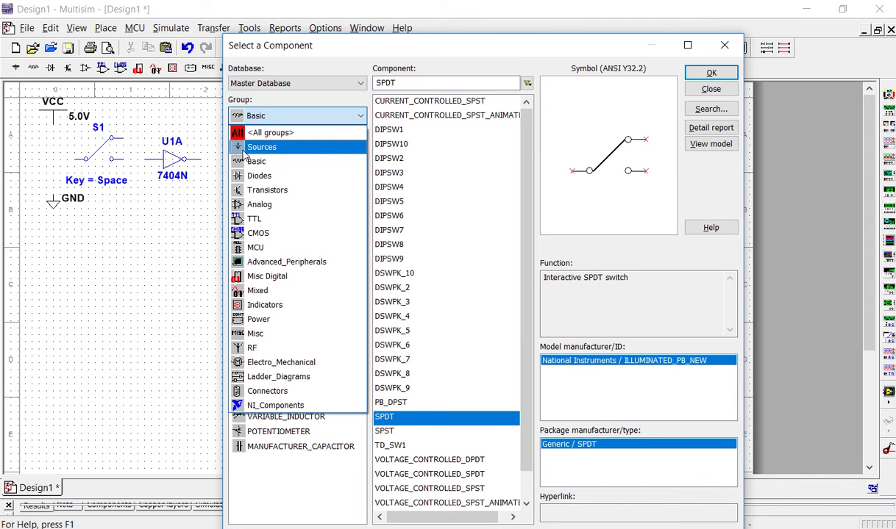
left_click(278, 314)
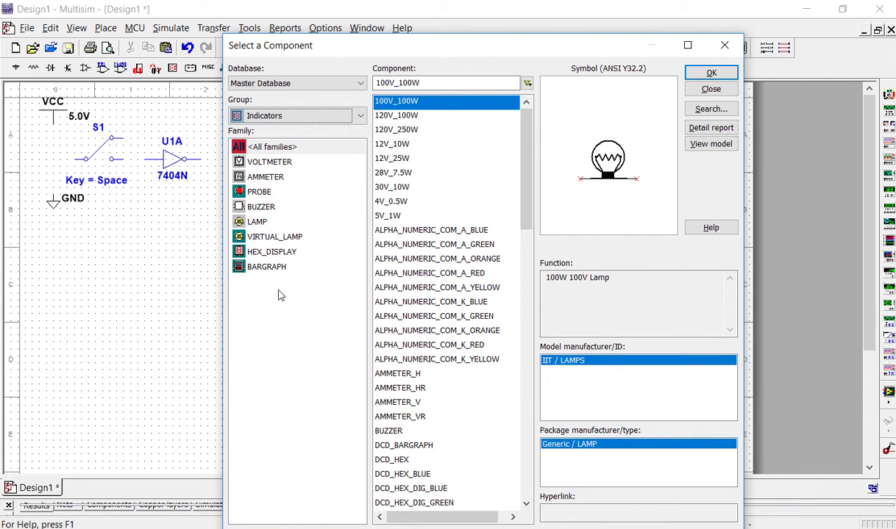
left_click(261, 195)
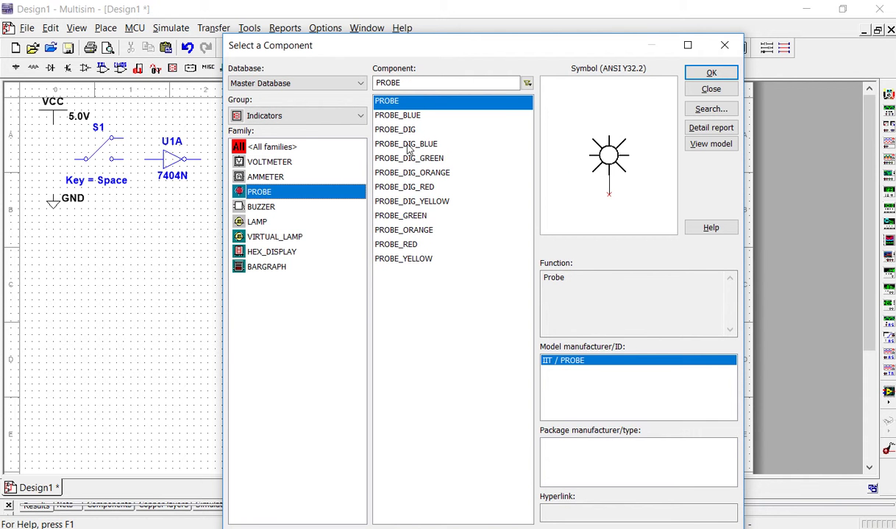
double_click(416, 121)
left_click(275, 161)
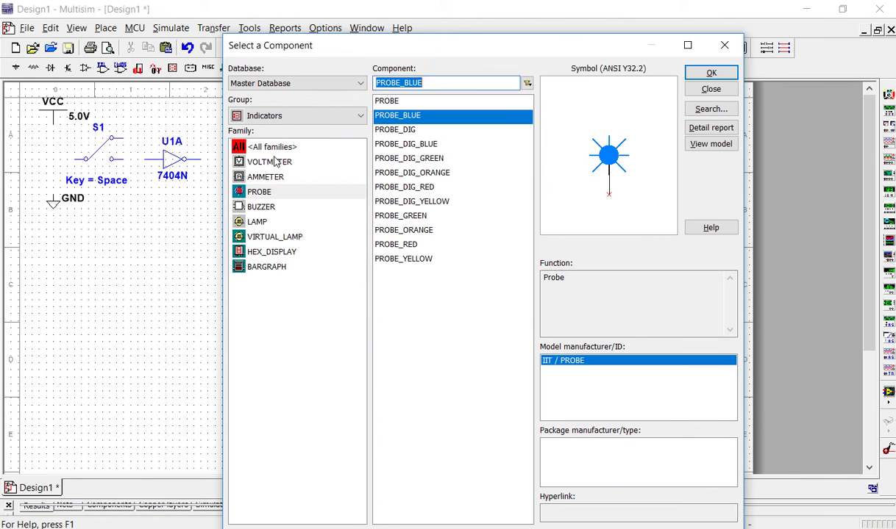
left_click(709, 90)
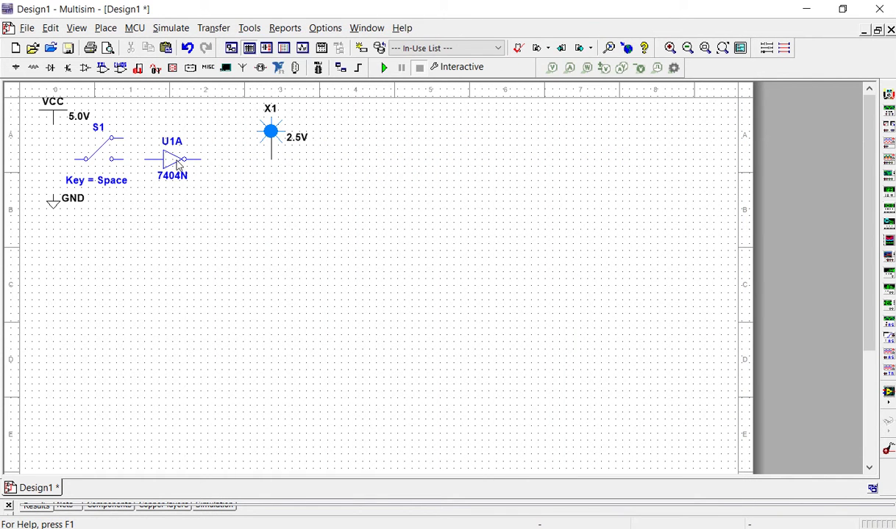
Move the 7404N inverter a little closer to the blue probe, away from the switch.
left_click(179, 165)
left_click_drag(178, 166, 206, 163)
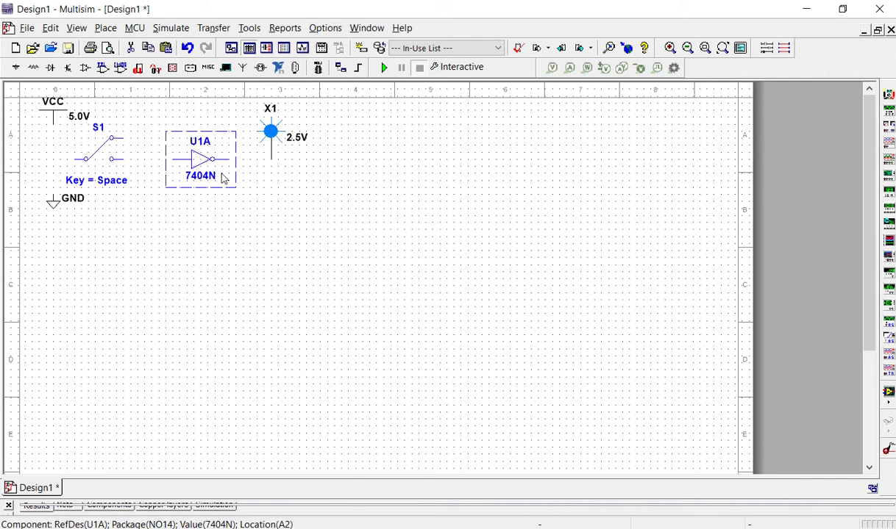
left_click(259, 200)
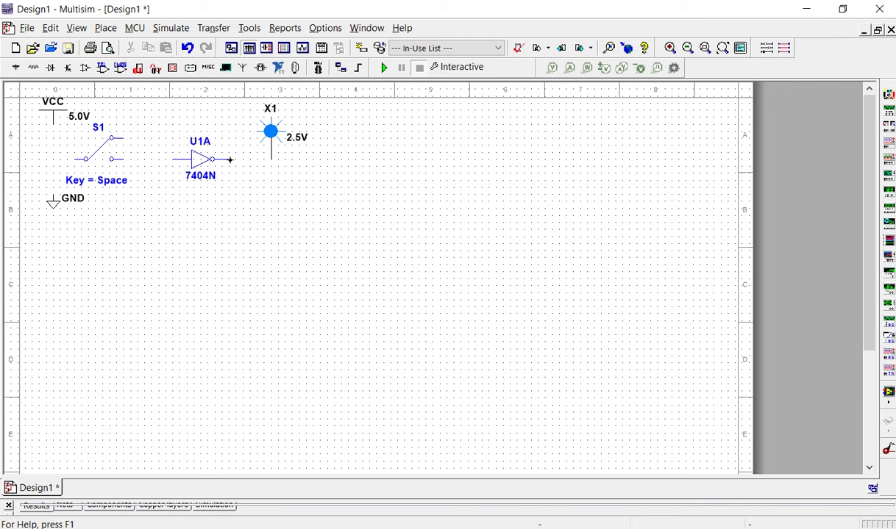
Wire the inverter's output to the blue probe's pin.
left_click(230, 159)
left_click(270, 164)
left_click(231, 256)
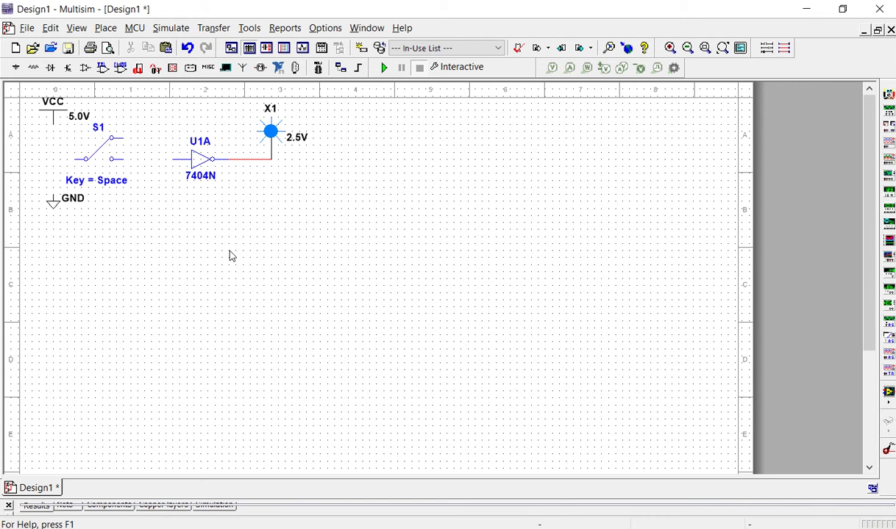
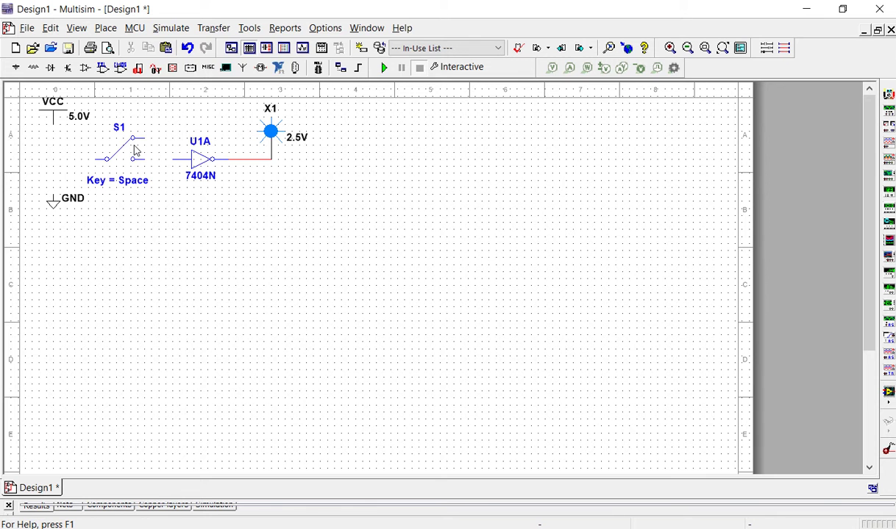
Flip the SPDT switch horizontally and wire its common pin to the inverter's input.
right_click(137, 151)
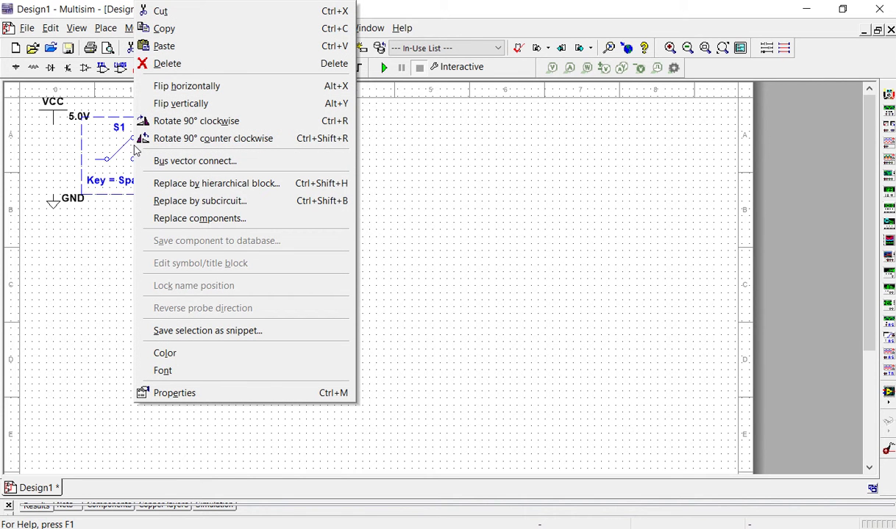
left_click(218, 92)
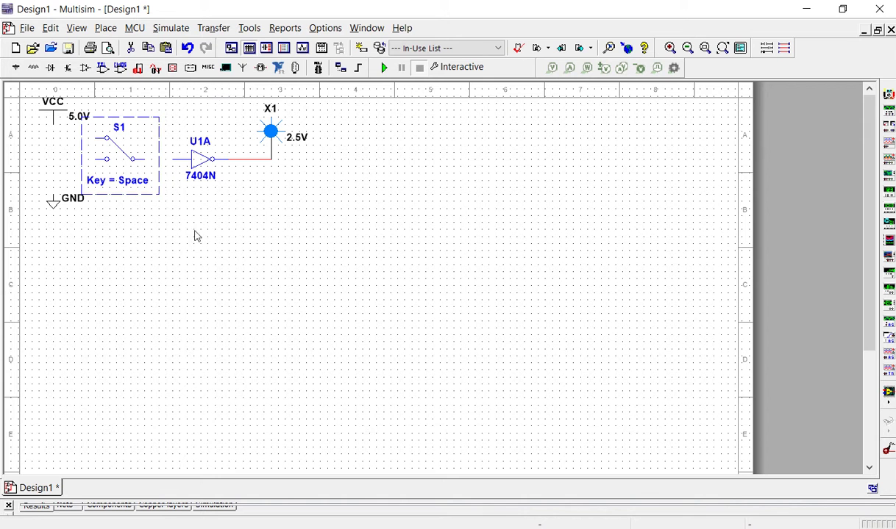
left_click(162, 195)
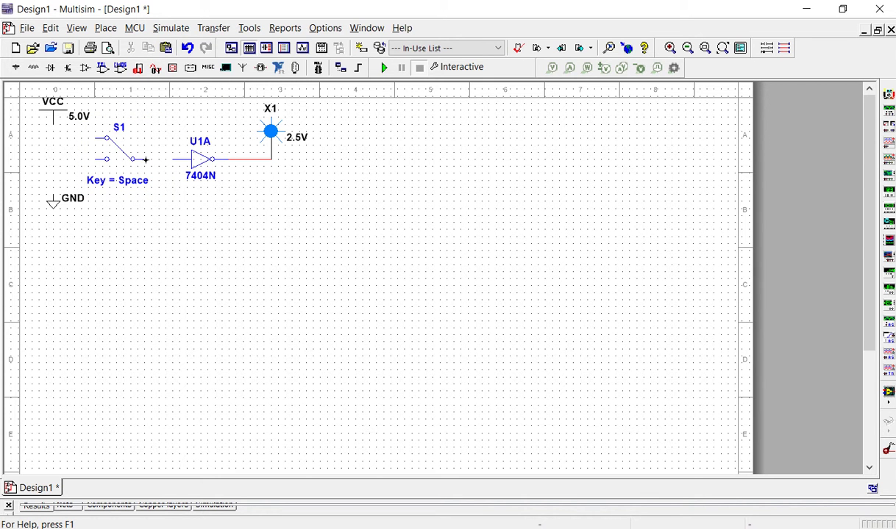
left_click(157, 157)
left_click(189, 159)
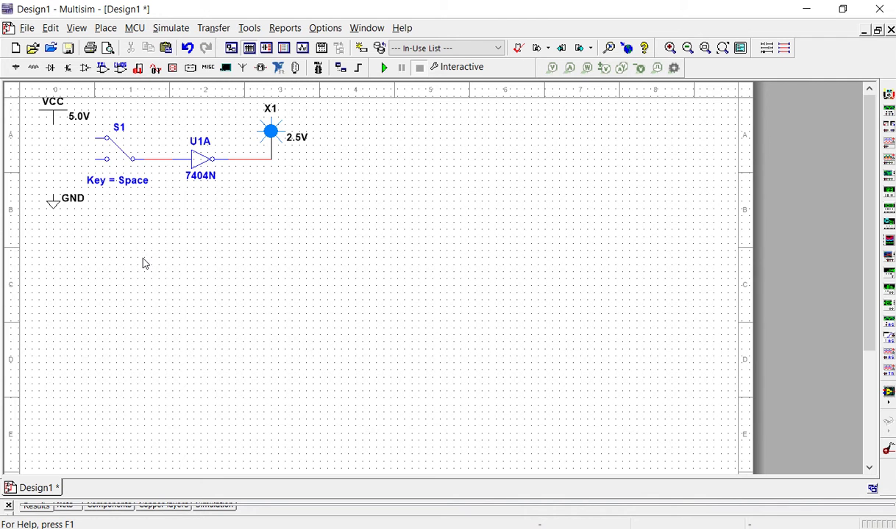
Wire the switch's upper contact to VCC and its lower contact to the digital ground.
left_click(96, 138)
left_click(52, 127)
left_click(95, 158)
left_click(51, 193)
Toggle switch S1 back and forth between its VCC and ground contacts to try it out before simulating.
left_click(123, 158)
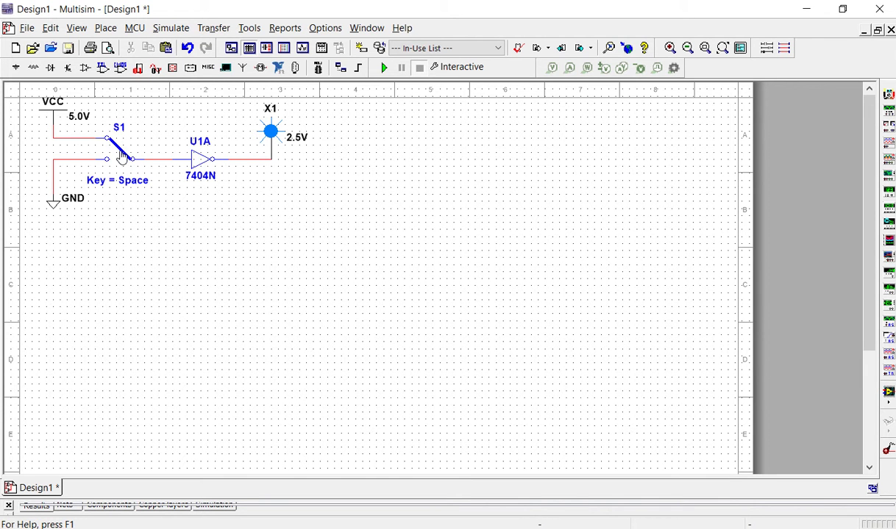
left_click(122, 156)
left_click(120, 163)
left_click(121, 163)
left_click(122, 164)
left_click(125, 157)
left_click(120, 156)
left_click(118, 157)
left_click(119, 158)
left_click(120, 160)
key("space")
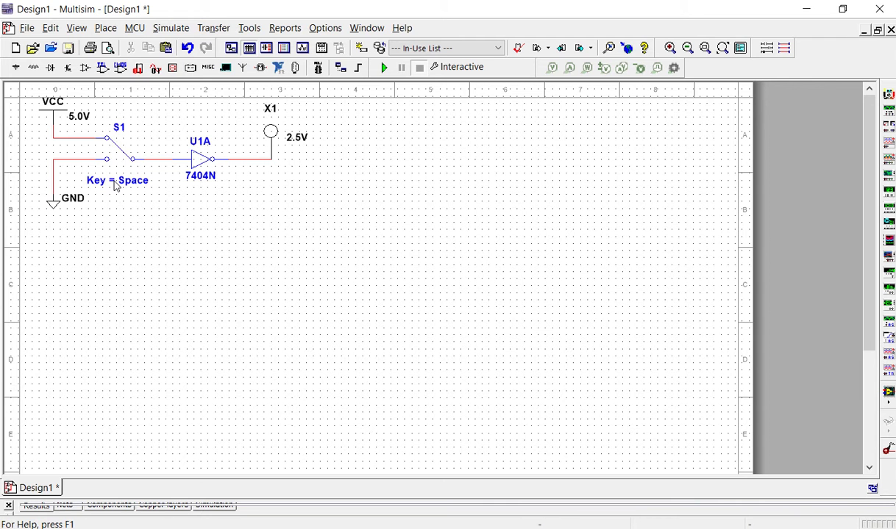
key("space")
key("space")
key("space")
key("space")
key("space")
left_click(120, 156)
left_click(120, 155)
left_click(120, 156)
left_click(120, 155)
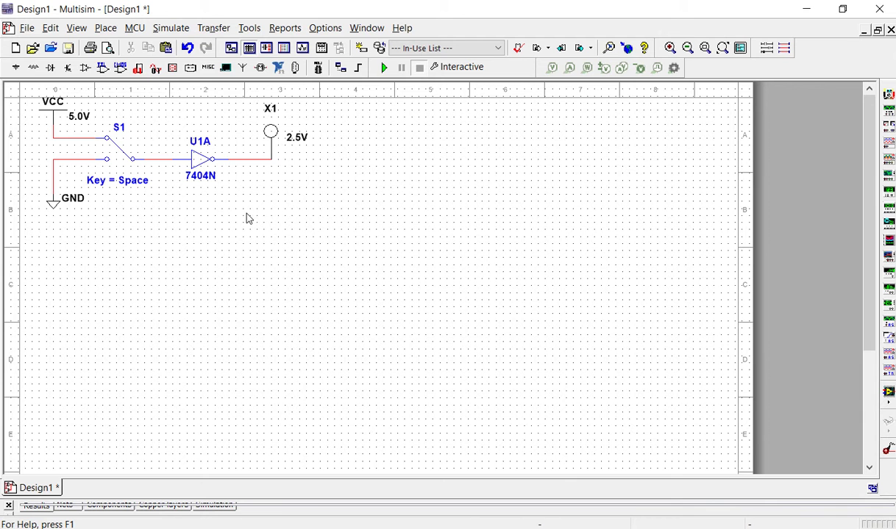
Run the interactive simulation, toggle S1 between VCC and ground to check the blue probe's response, and stop the simulation.
left_click(384, 71)
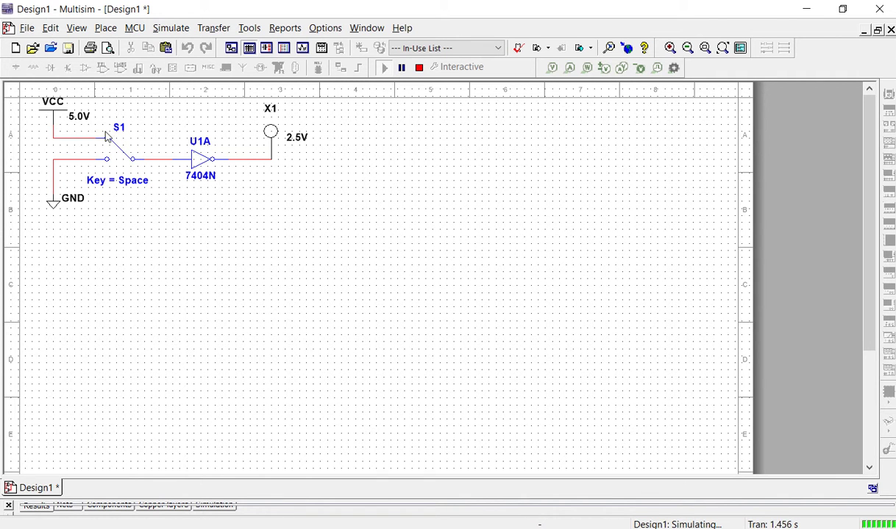
left_click(125, 160)
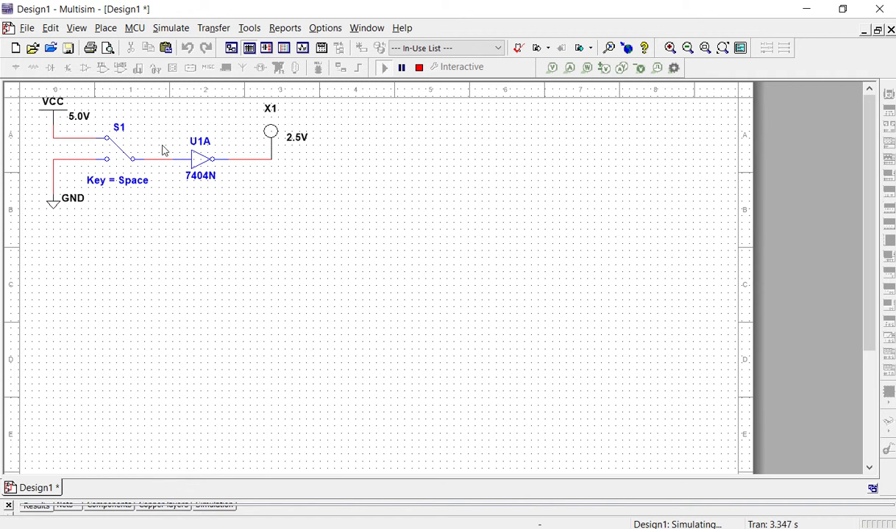
left_click(121, 153)
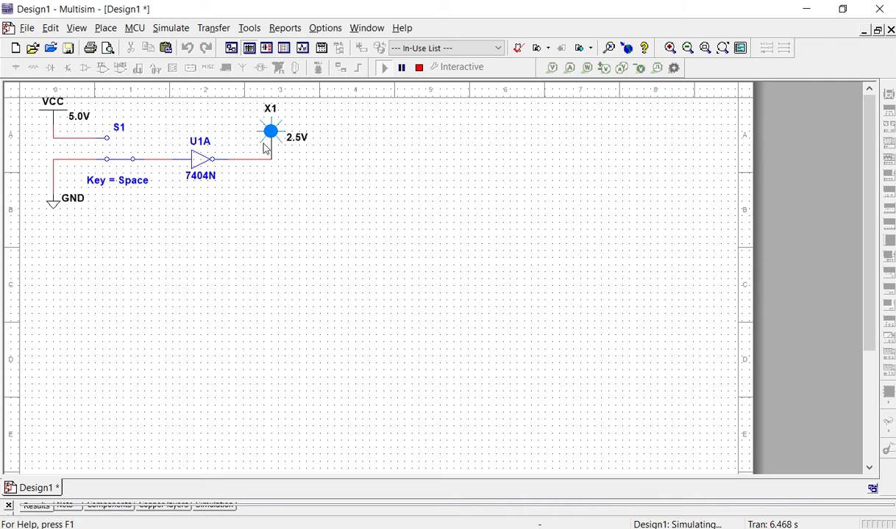
left_click(120, 163)
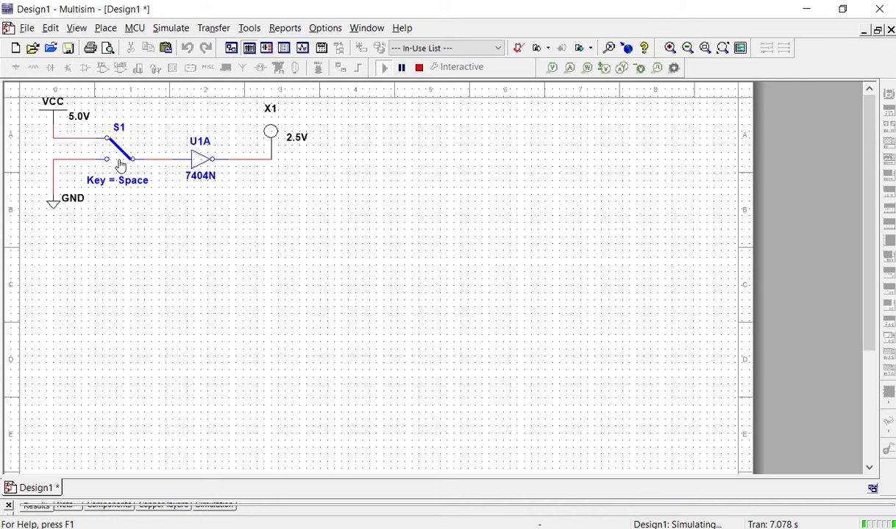
left_click(120, 163)
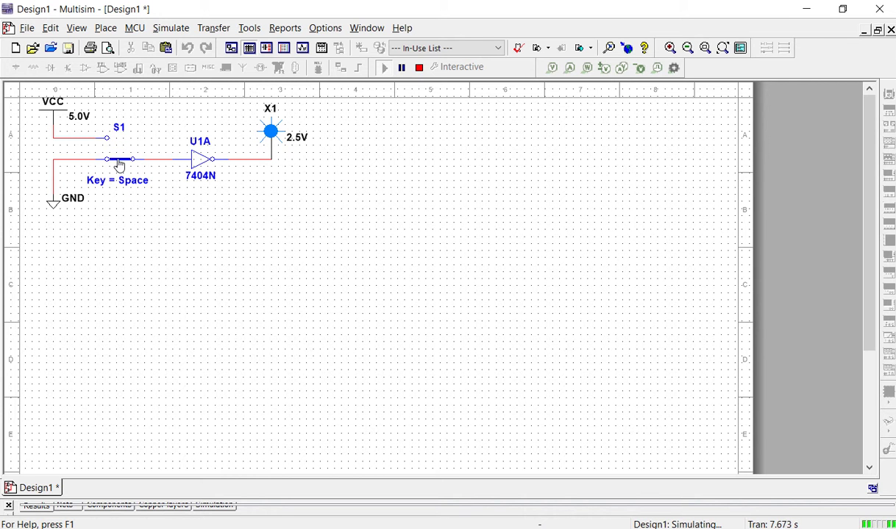
left_click(120, 163)
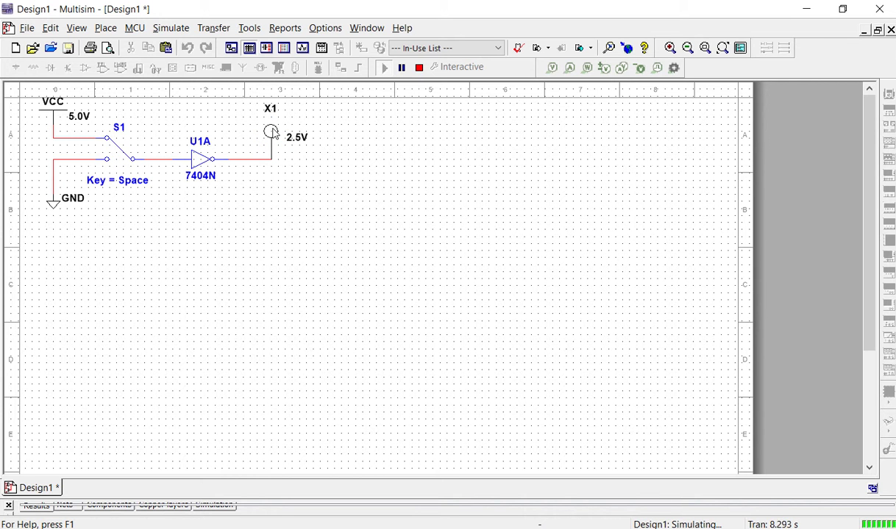
left_click(129, 152)
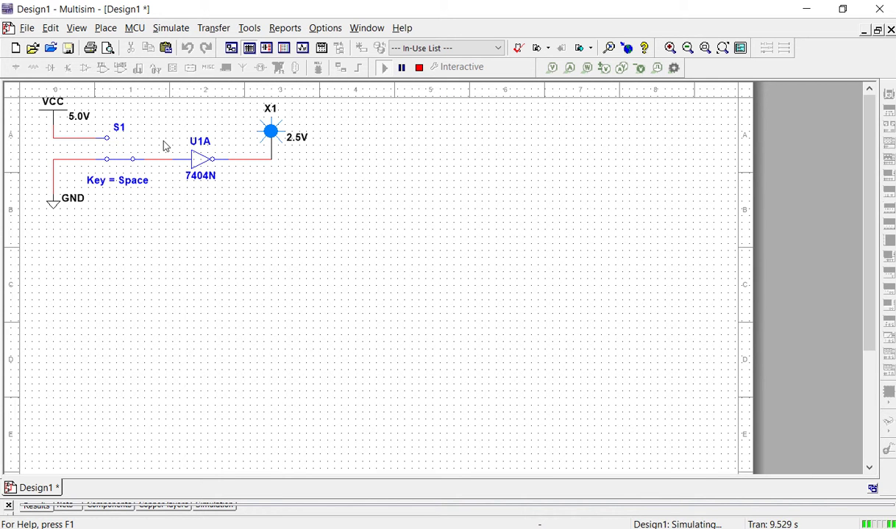
left_click(419, 67)
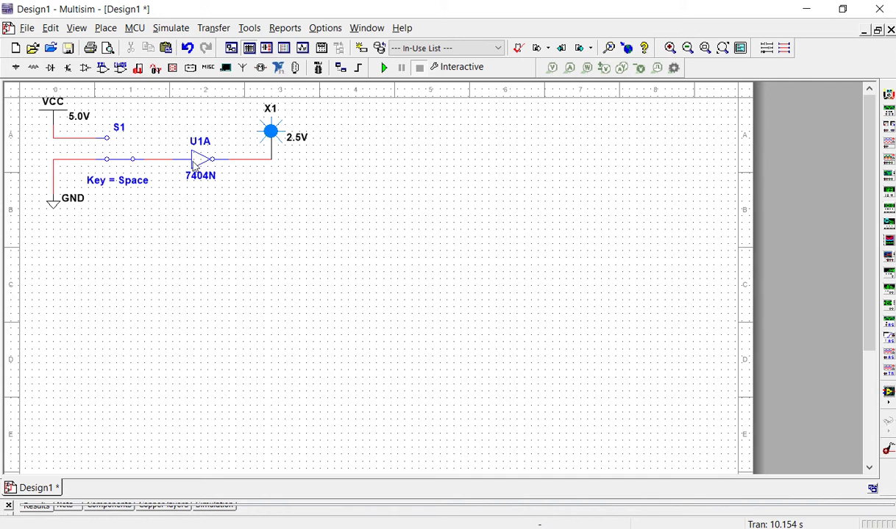
Place section A of a 7408N AND gate from the TTL group below the inverter, without adding further sections.
left_click(107, 30)
left_click(114, 50)
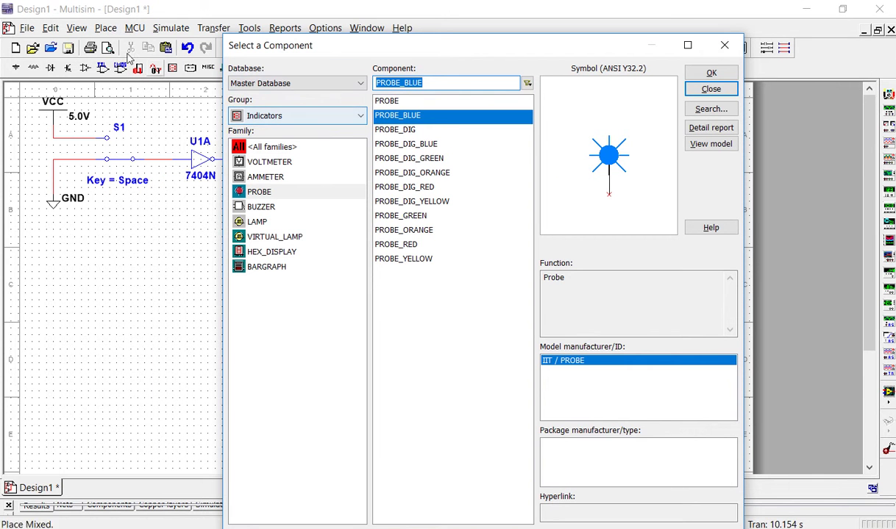
left_click(281, 118)
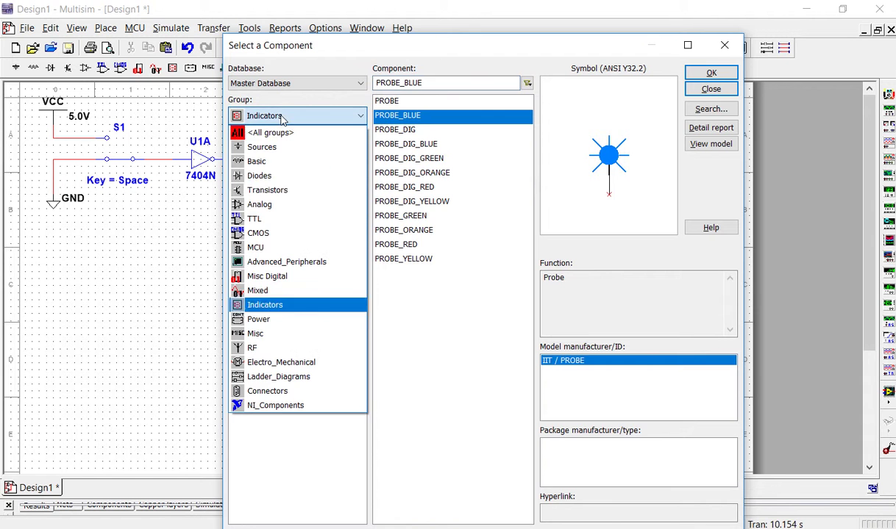
left_click(276, 221)
left_click(406, 84)
key("BackSpace")
key("BackSpace")
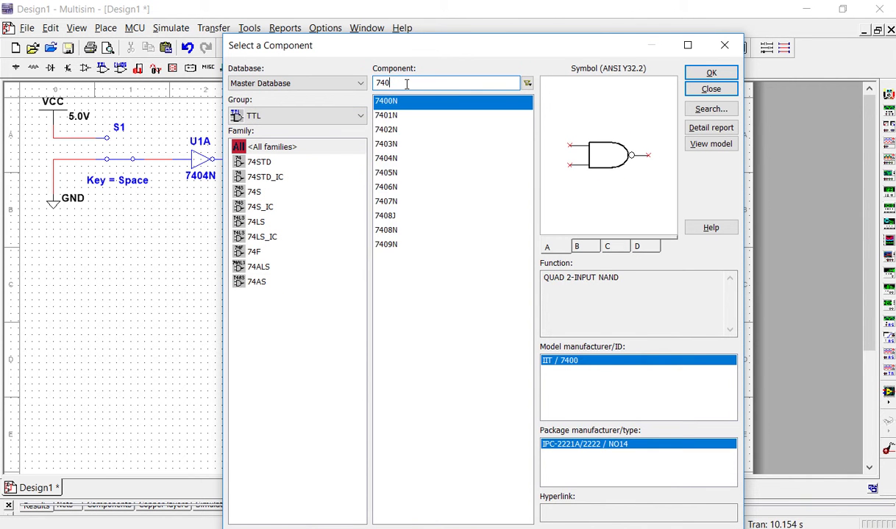
type("8")
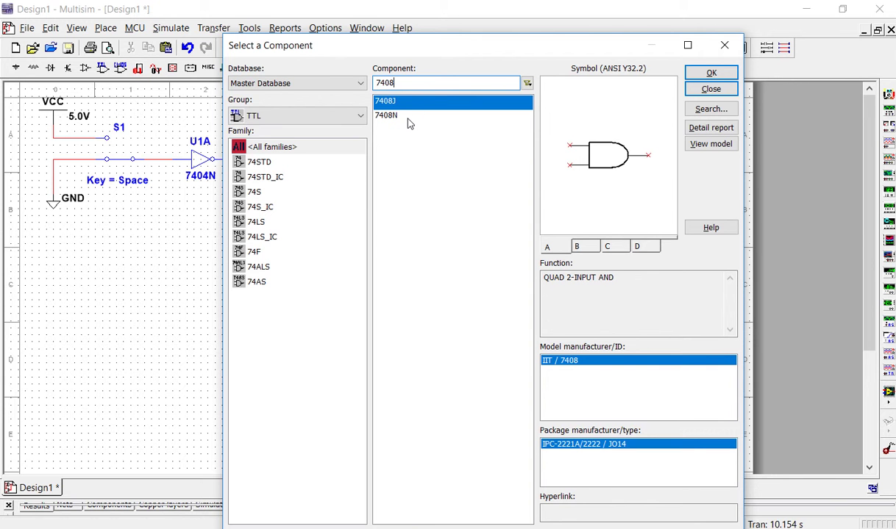
left_click(410, 121)
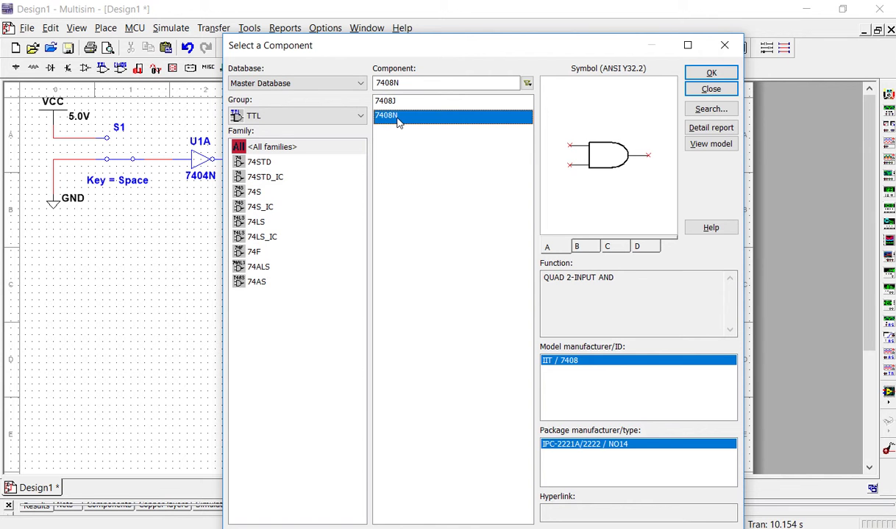
double_click(397, 121)
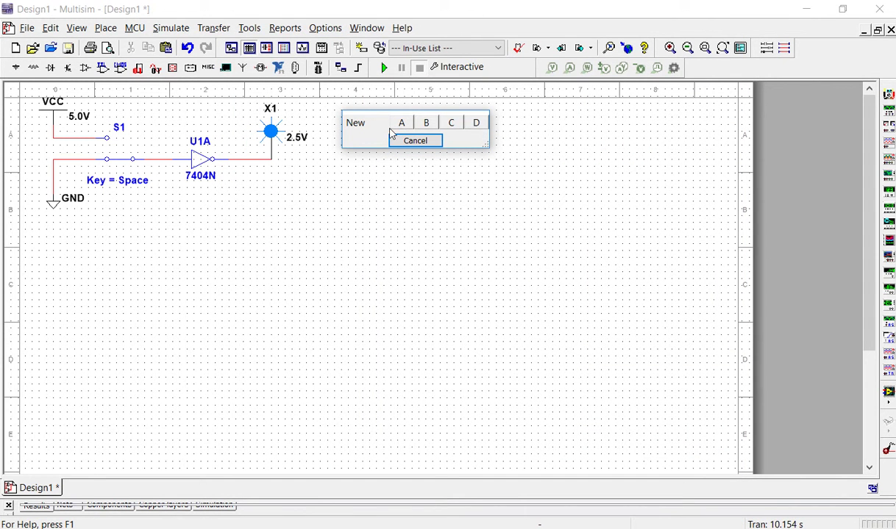
left_click(402, 123)
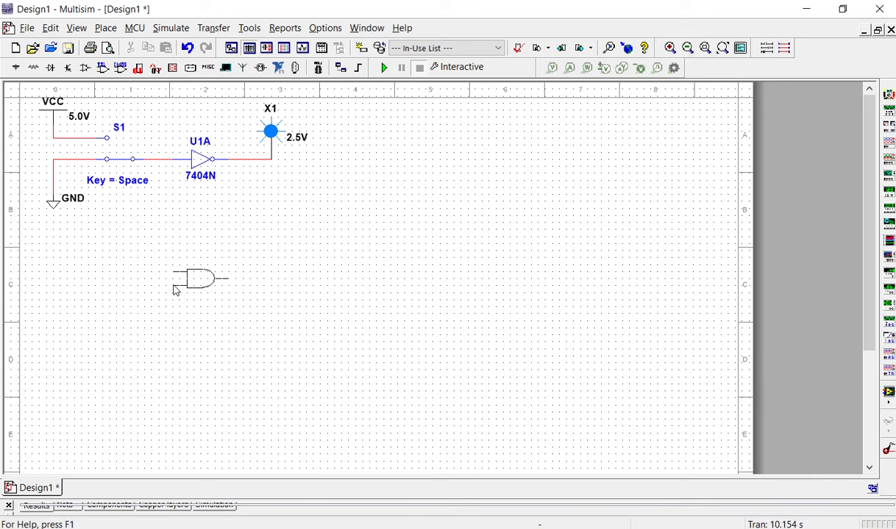
left_click(182, 291)
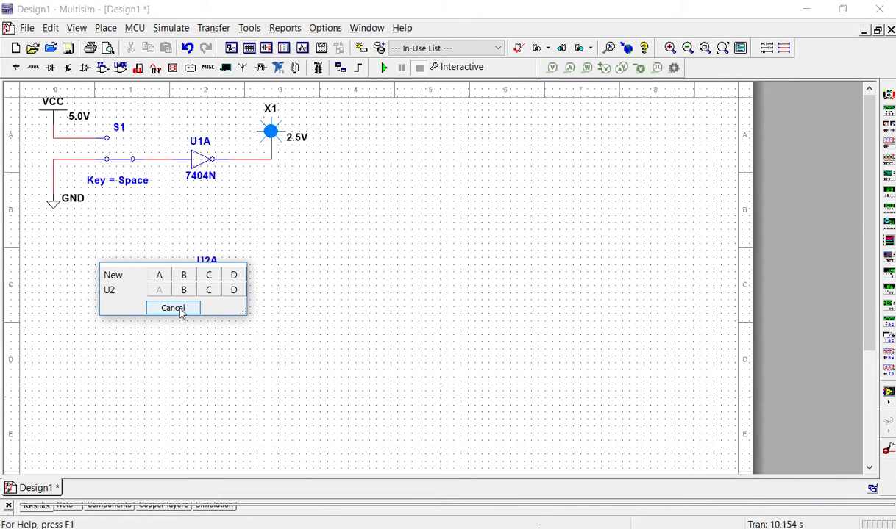
left_click(181, 309)
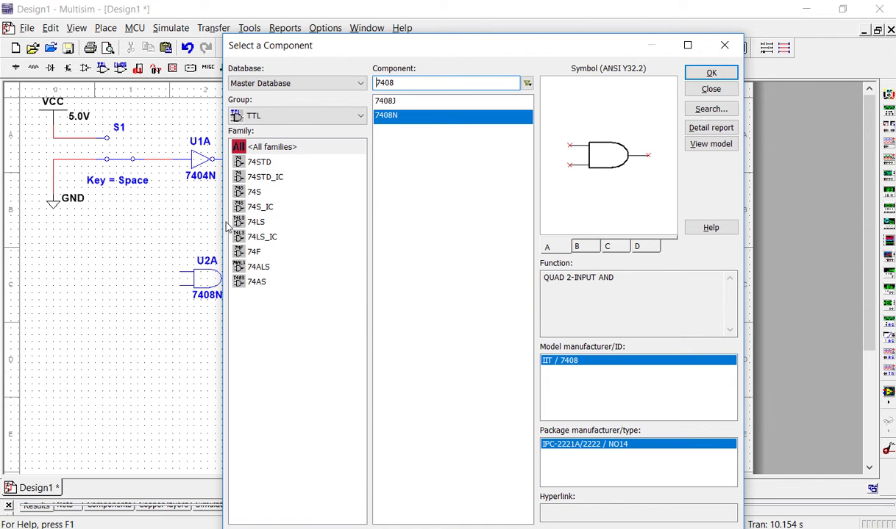
Place a VCC supply from the Sources group's POWER_SOURCES family on the AND gate's input side, below the first circuit's ground.
left_click(291, 118)
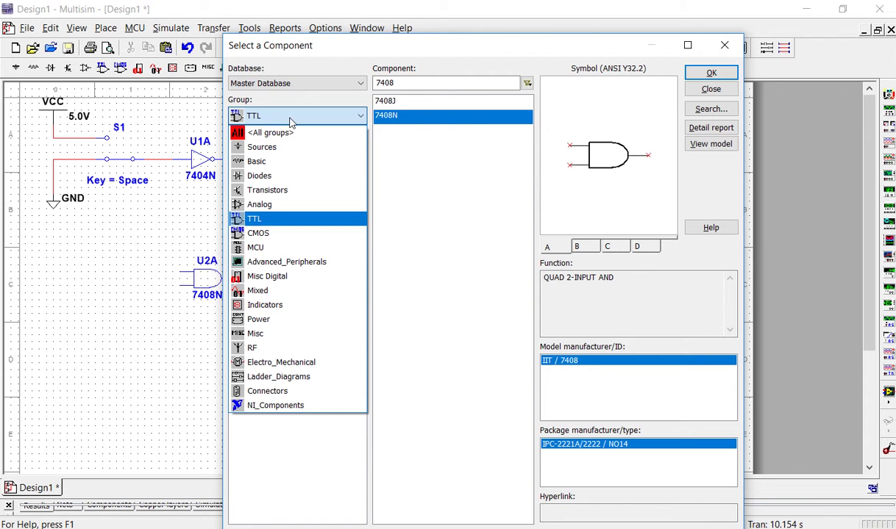
left_click(253, 150)
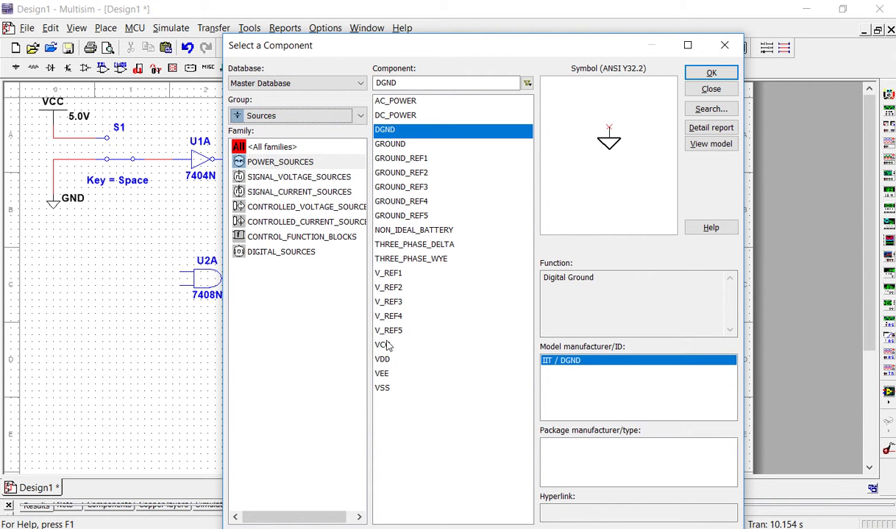
left_click(292, 166)
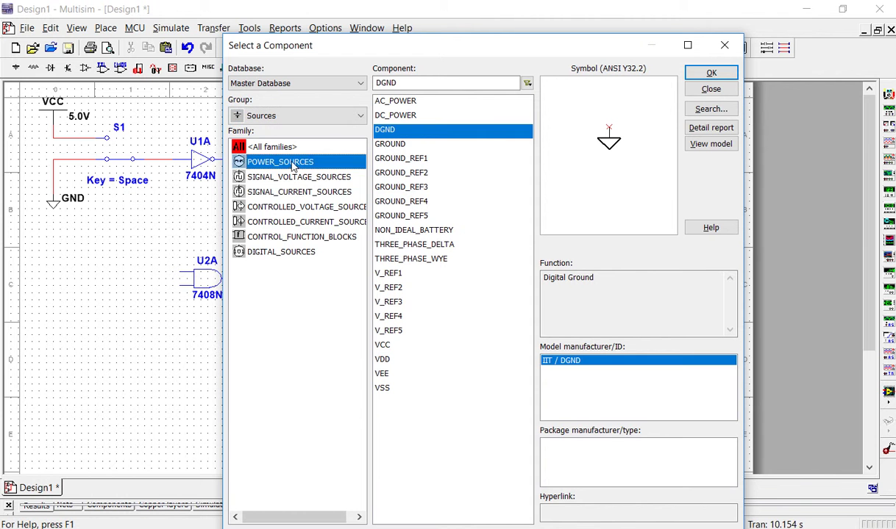
left_click(388, 346)
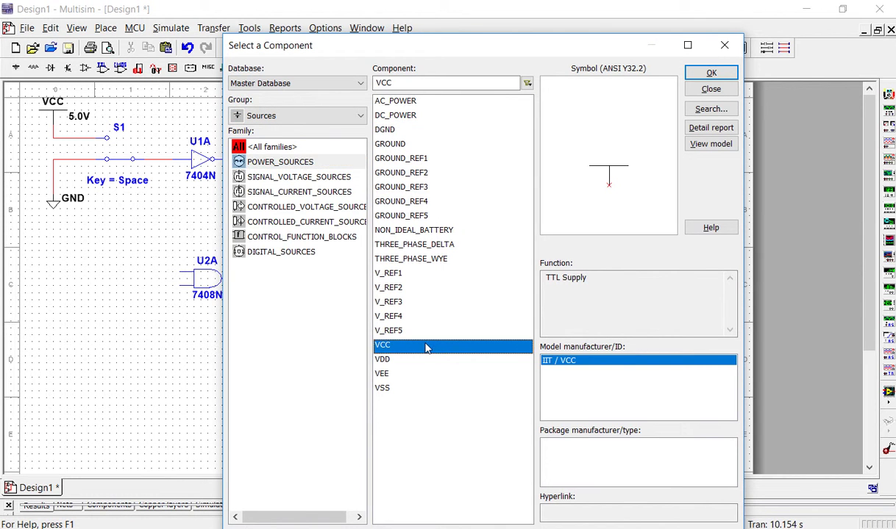
double_click(426, 347)
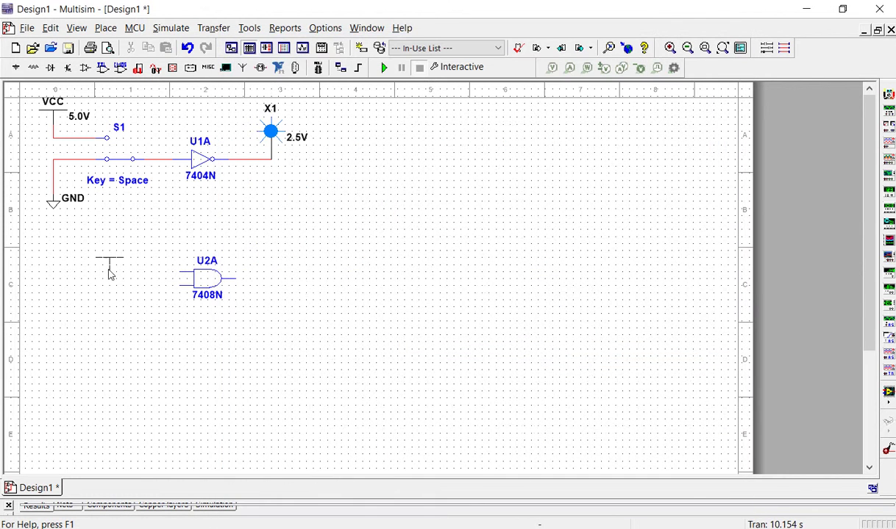
left_click(60, 271)
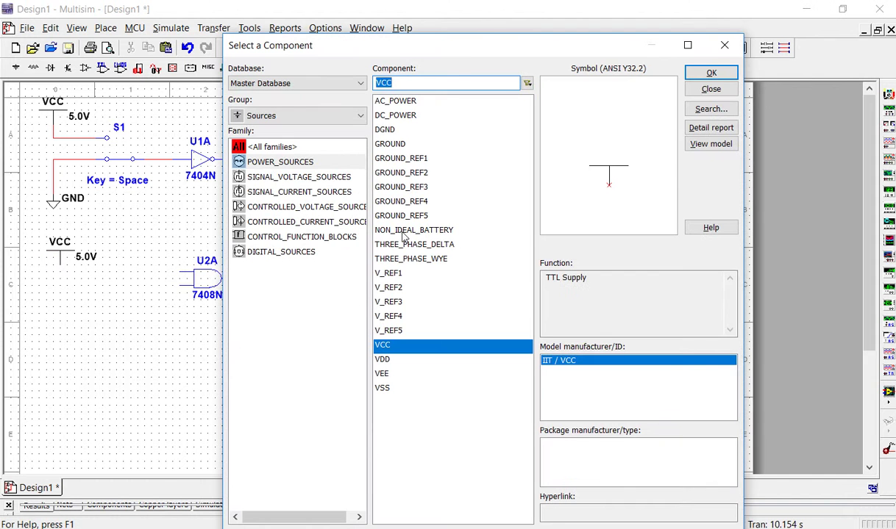
Place a DGND digital ground directly below the new VCC symbol beside the AND gate.
left_click(384, 131)
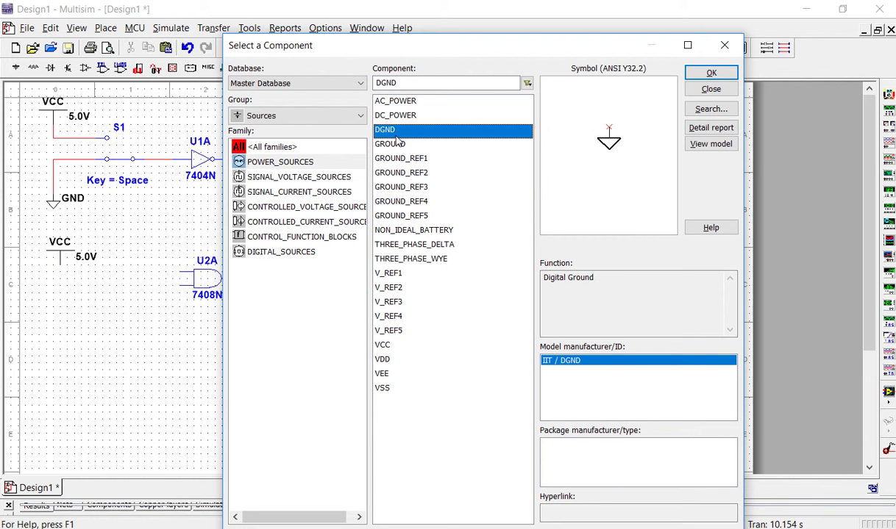
double_click(414, 133)
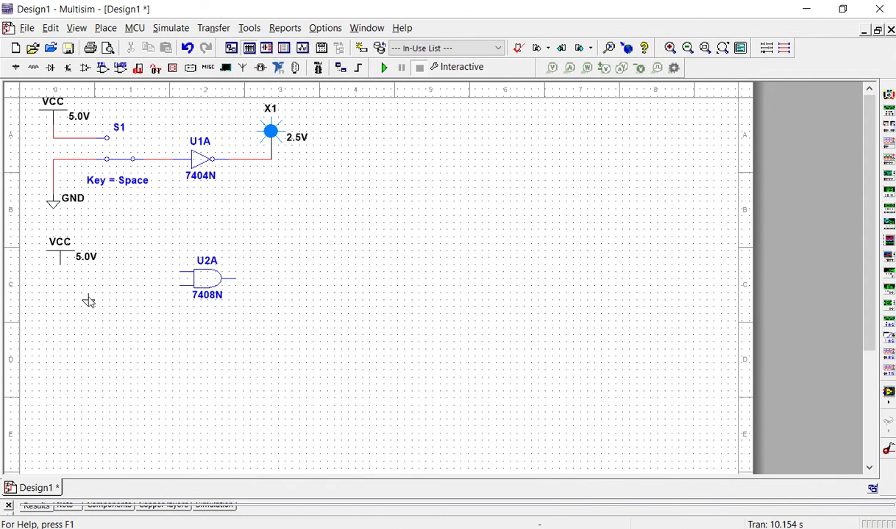
left_click(59, 316)
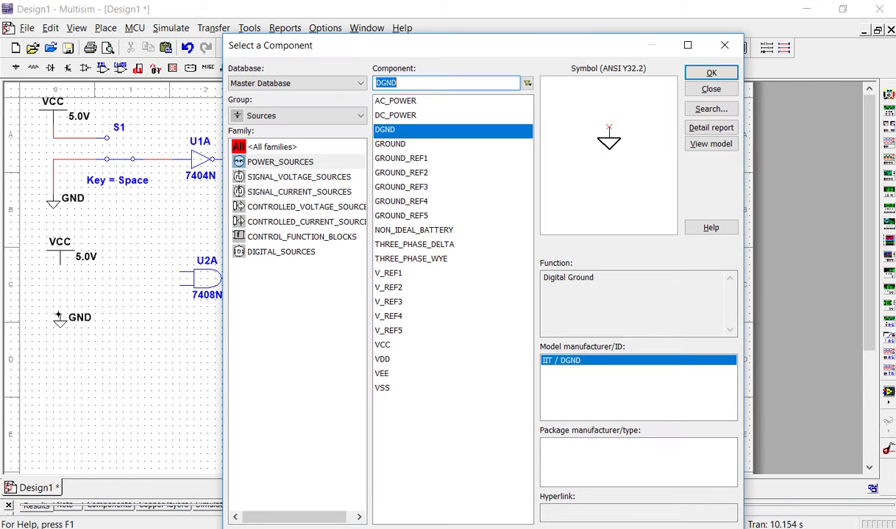
Place two SPDT switches from the Basic group's SWITCH family, one beside the AND gate's inputs and one directly below it.
left_click(326, 115)
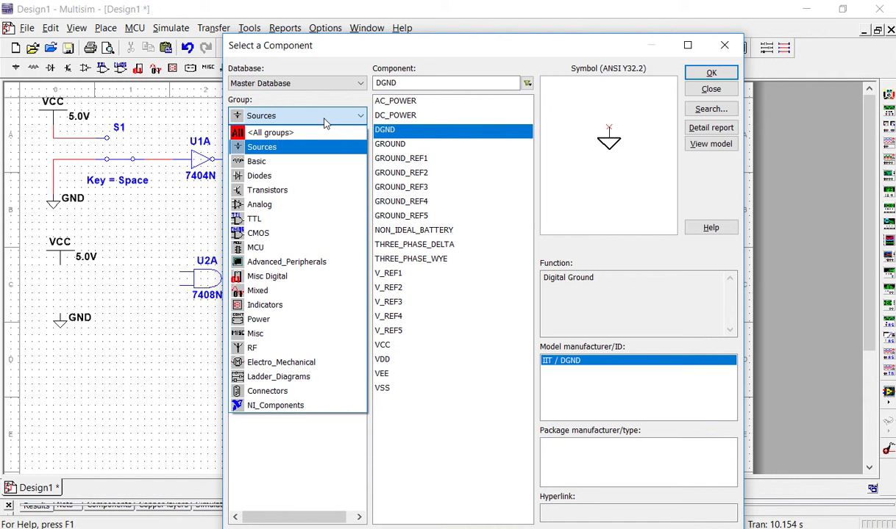
left_click(268, 165)
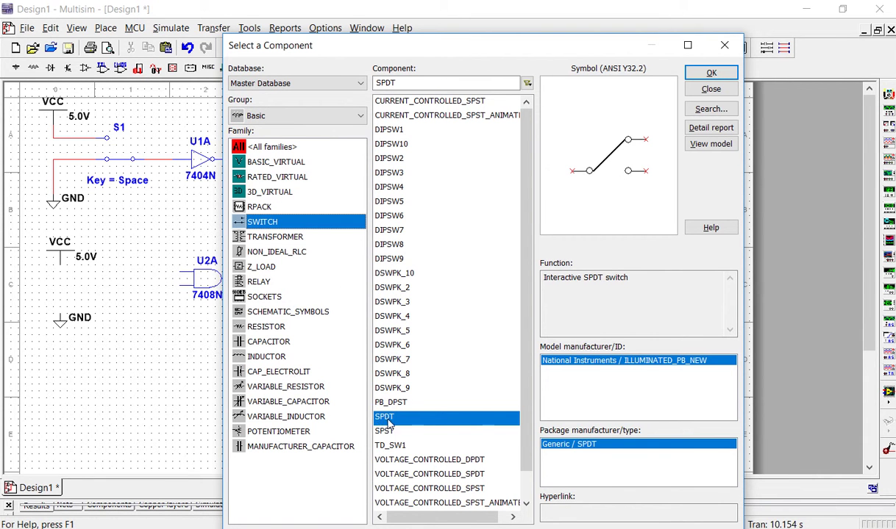
double_click(443, 423)
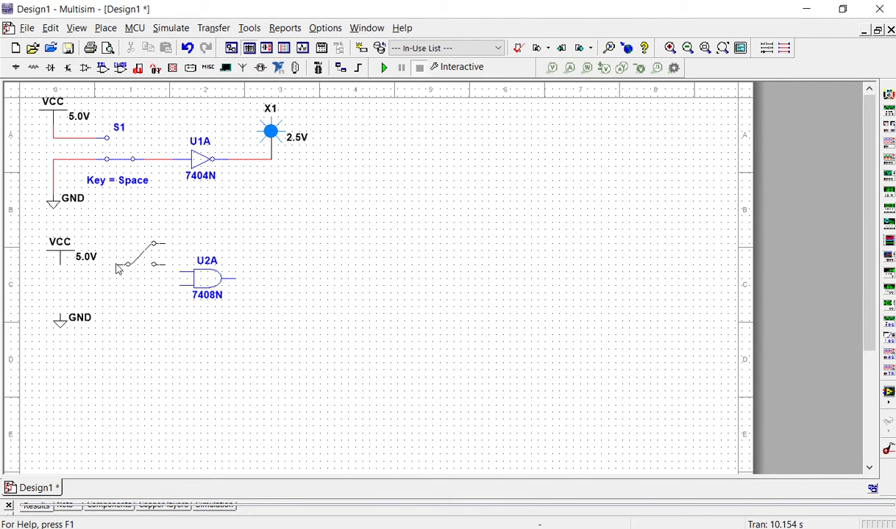
left_click(118, 269)
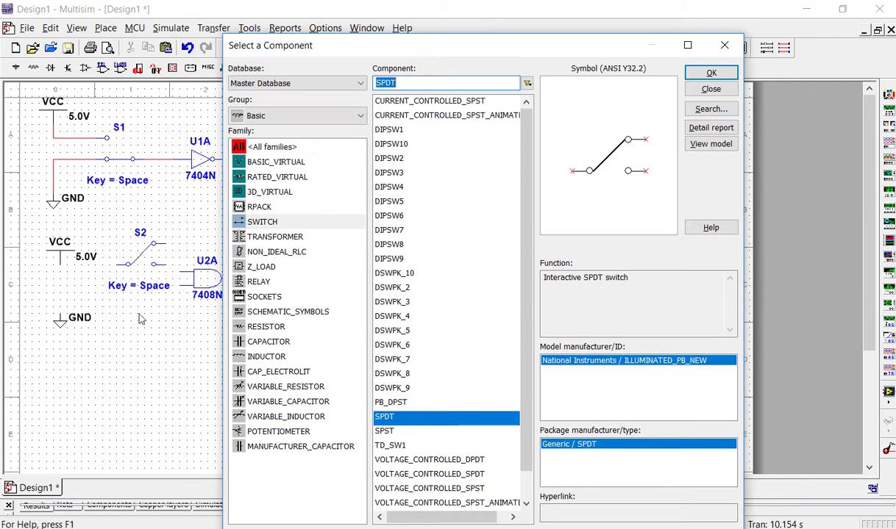
double_click(424, 417)
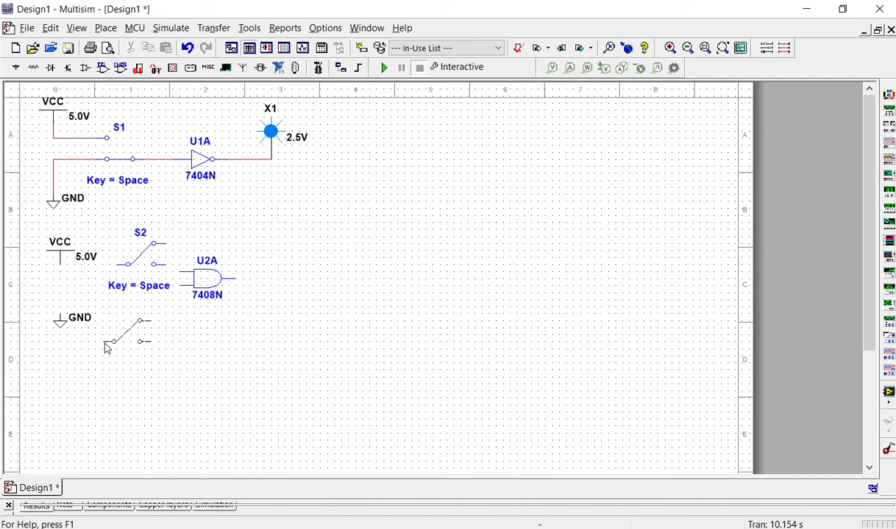
left_click(106, 347)
Place a PROBE_BLUE from the Indicators group's PROBE family on the AND gate's output side and close the component browser.
left_click(301, 122)
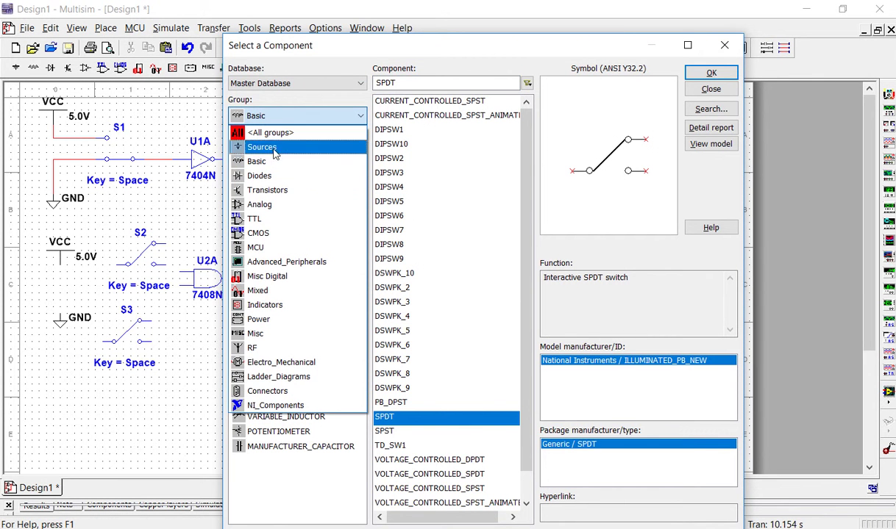
left_click(265, 308)
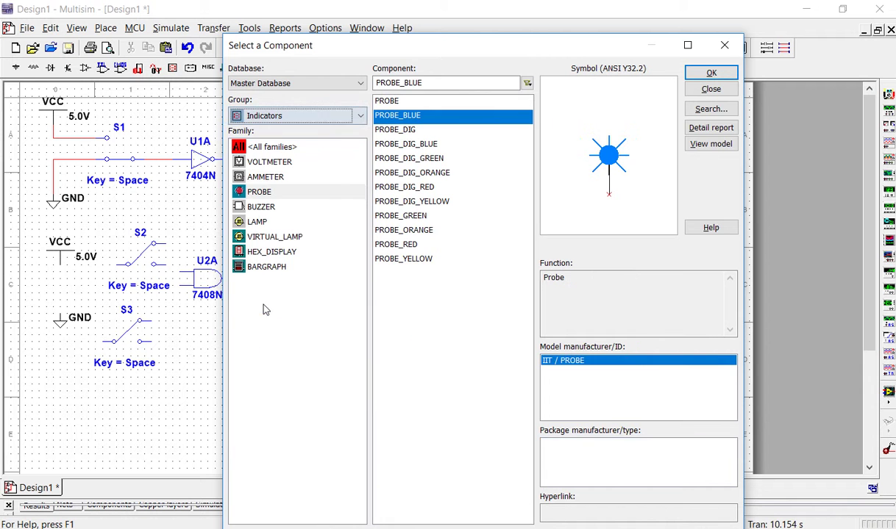
left_click(286, 197)
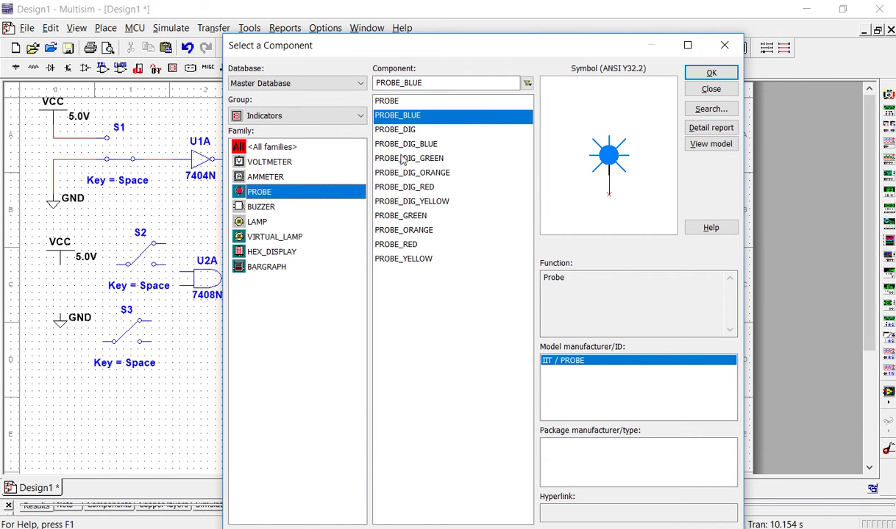
double_click(431, 117)
left_click(308, 286)
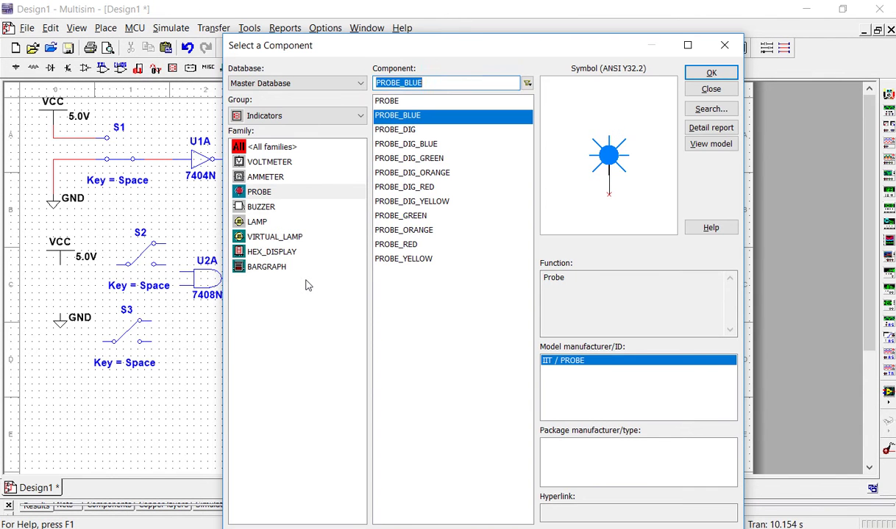
left_click(703, 89)
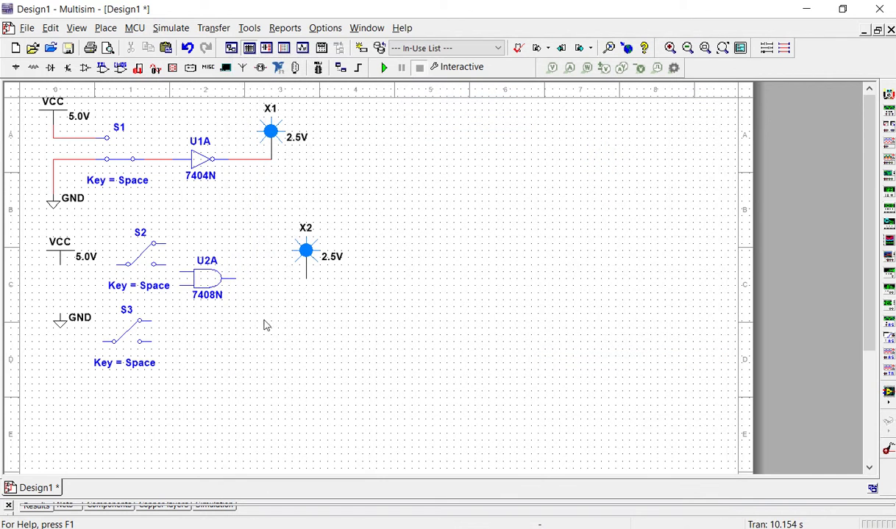
Shift the 7408N gate slightly away from the switches and wire its output to probe X2.
left_click(203, 278)
left_click(300, 337)
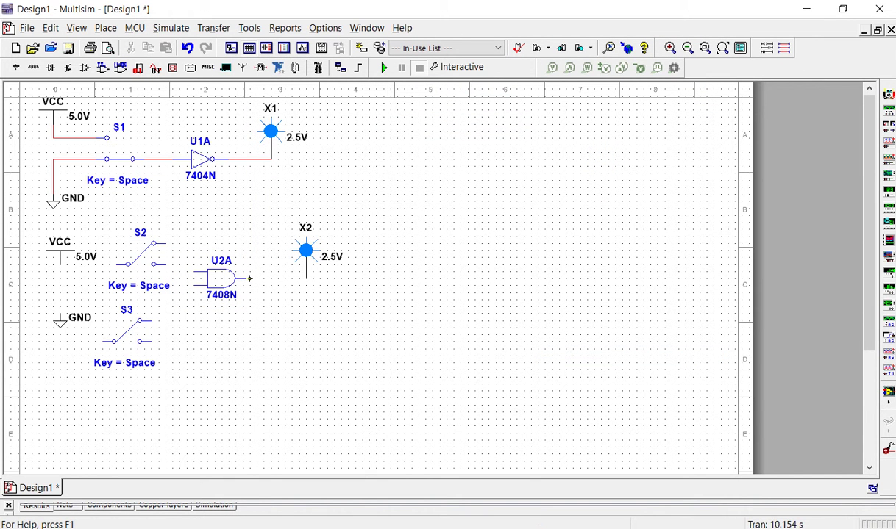
left_click(250, 279)
left_click(307, 280)
Flip switches S2 and S3 horizontally so their common terminals face the AND gate.
right_click(131, 249)
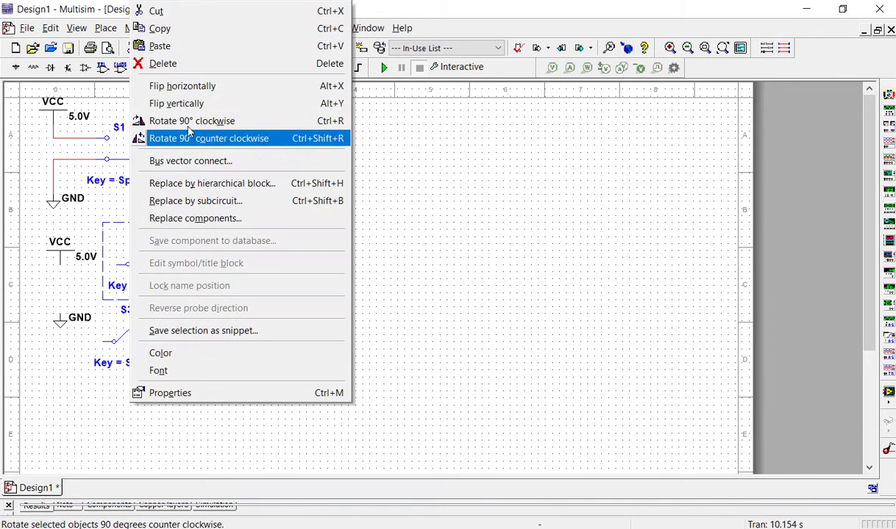
left_click(200, 95)
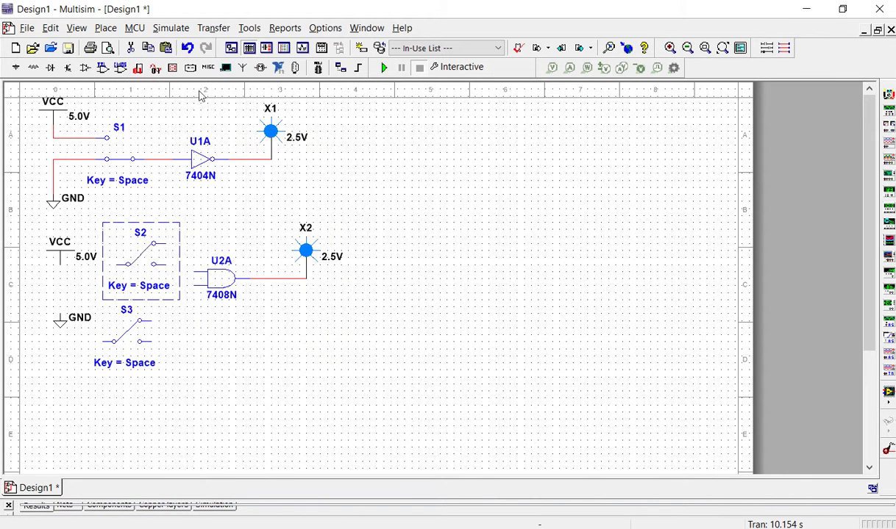
right_click(154, 336)
left_click(220, 103)
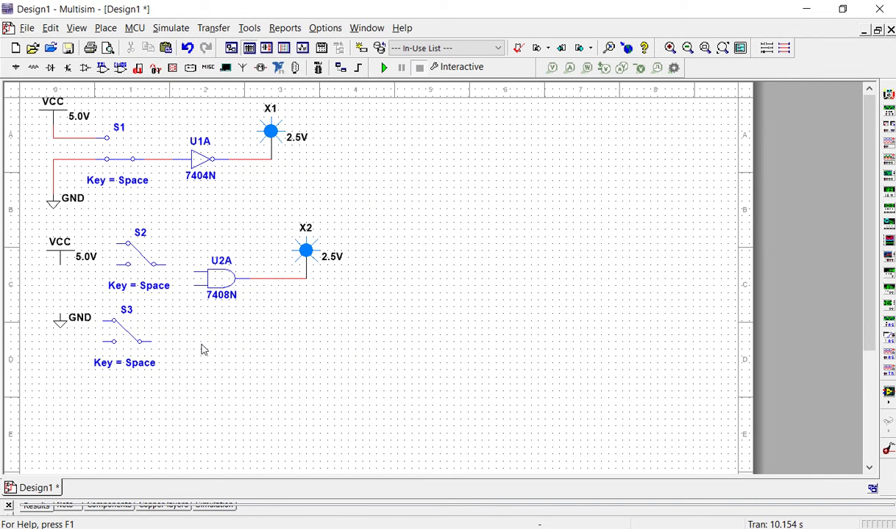
Wire S2's common terminal to the AND gate's upper input and S3's common terminal to its lower input.
left_click(193, 273)
left_click(152, 341)
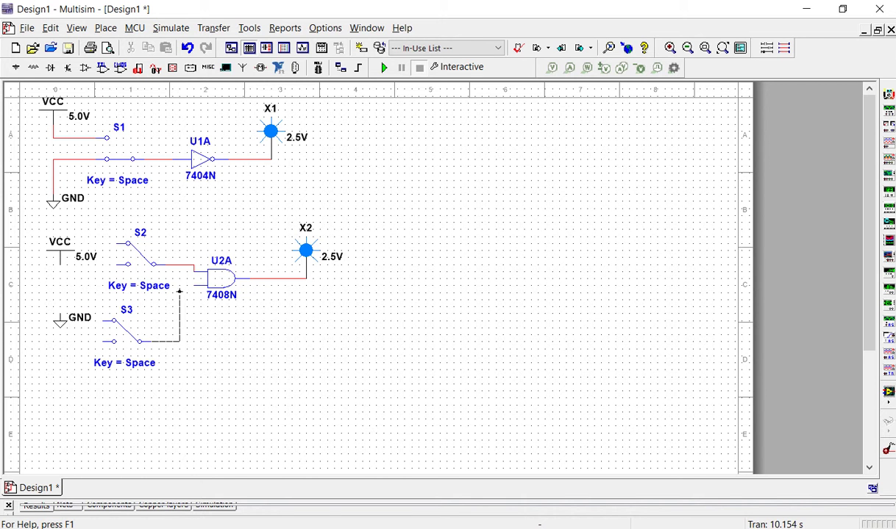
left_click(191, 285)
Move the ground symbol below S3's level, and shift the switches, AND gate and probe together down and away from VCC.
left_click_drag(60, 327, 62, 400)
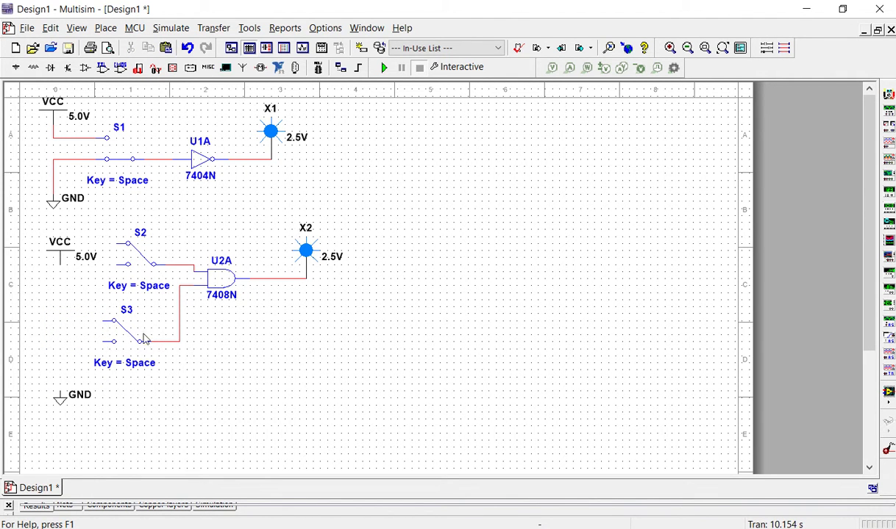
left_click_drag(103, 217, 333, 384)
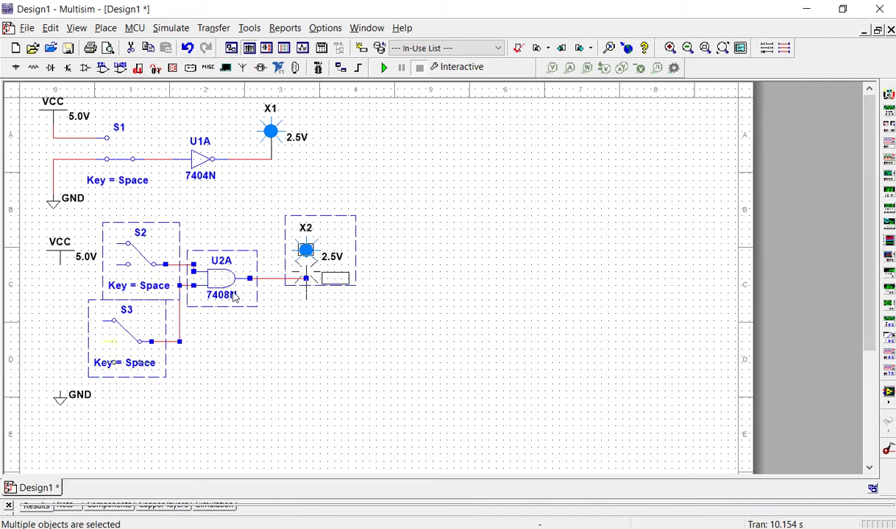
left_click_drag(234, 297, 243, 315)
left_click(129, 274)
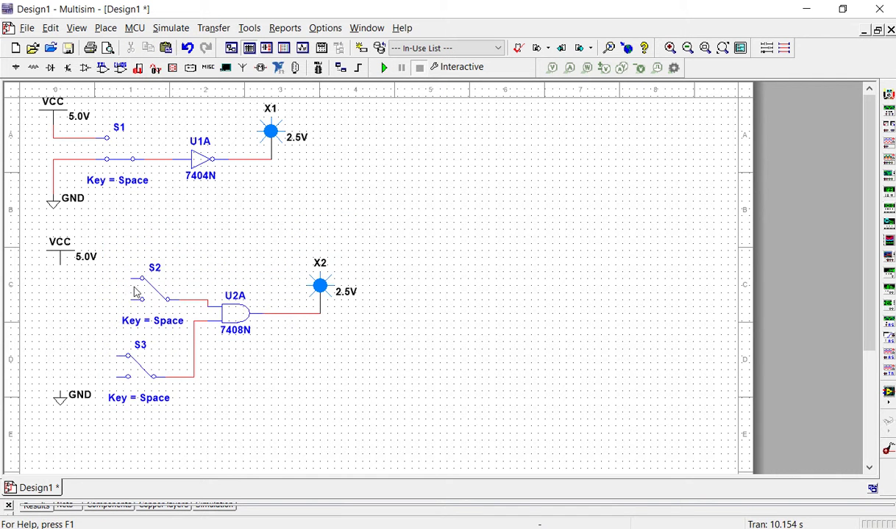
left_click_drag(105, 245, 381, 428)
left_click_drag(233, 333, 260, 332)
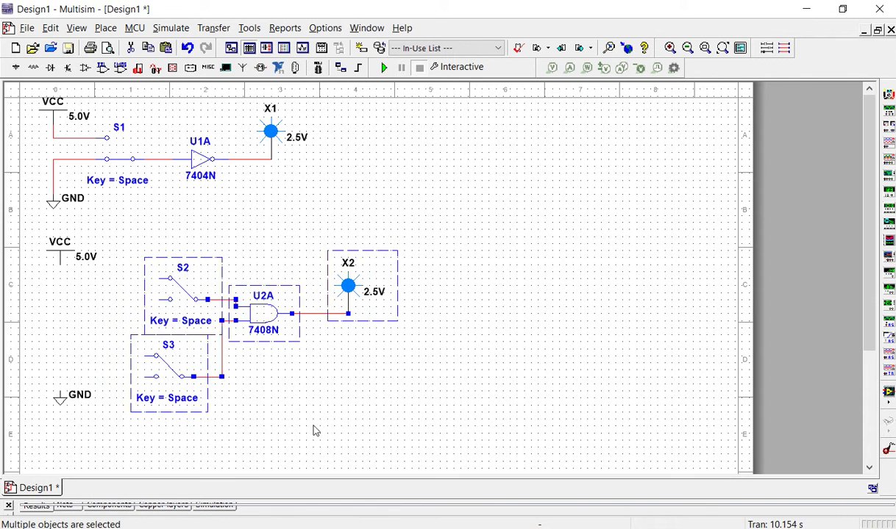
left_click(244, 418)
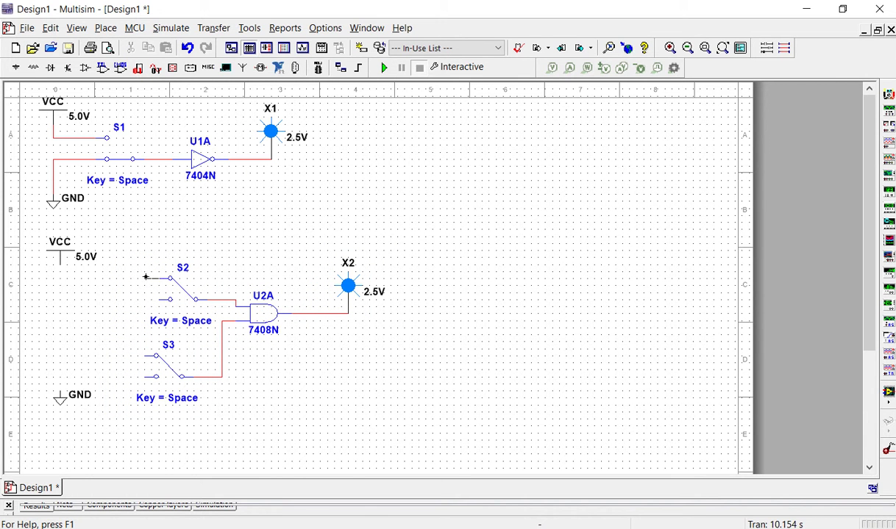
Wire the upper contacts of S2 and S3 to the lower VCC supply.
left_click(59, 266)
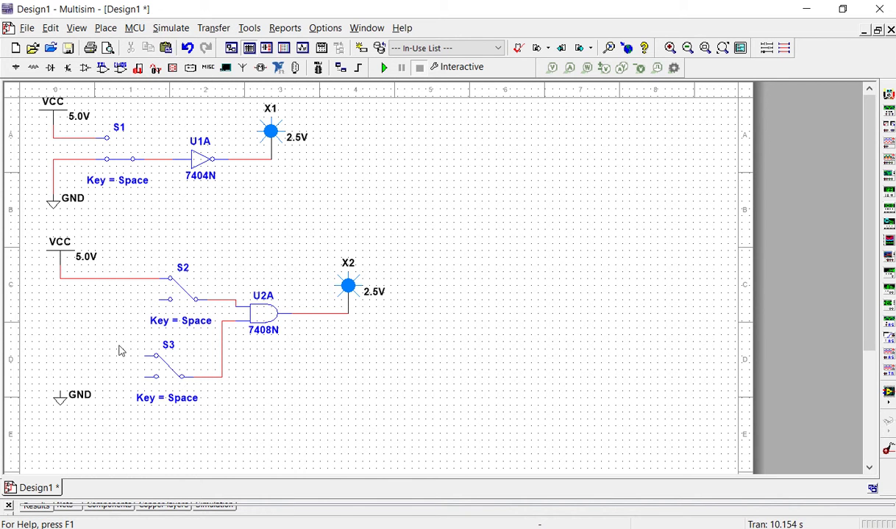
left_click(146, 356)
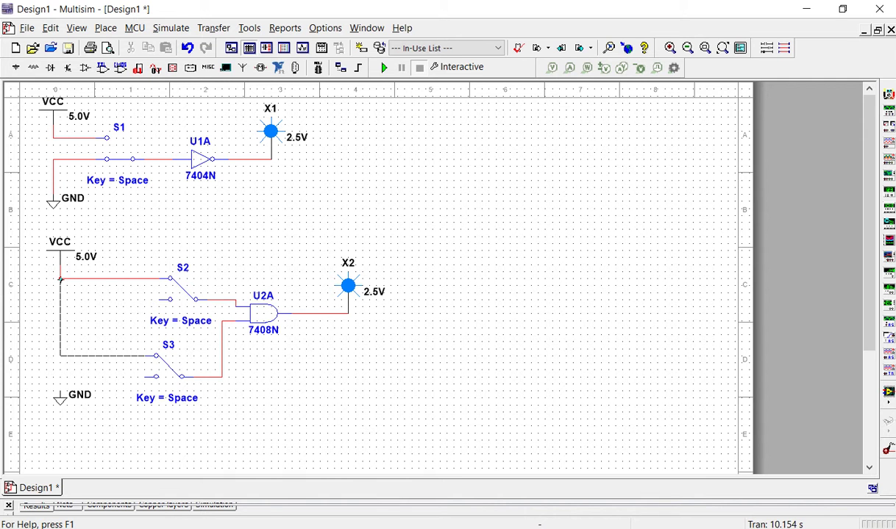
left_click(61, 279)
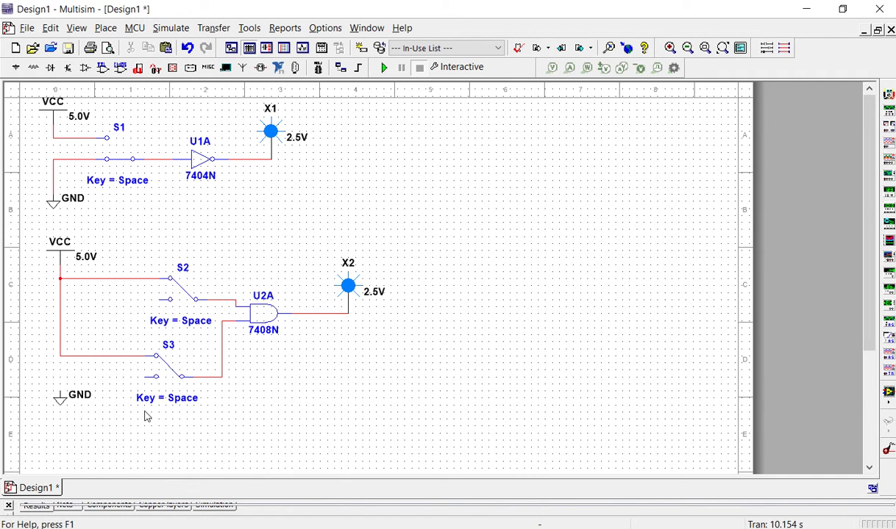
Move the lower ground symbol slightly down and towards S3, and wire the lower contacts of S2 and S3 to it.
left_click(72, 405)
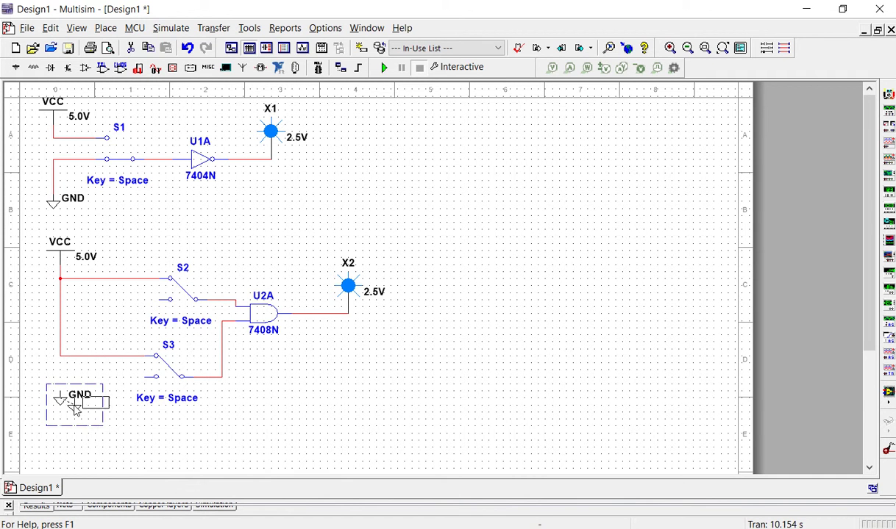
left_click_drag(75, 410, 98, 428)
left_click(156, 429)
left_click(155, 377)
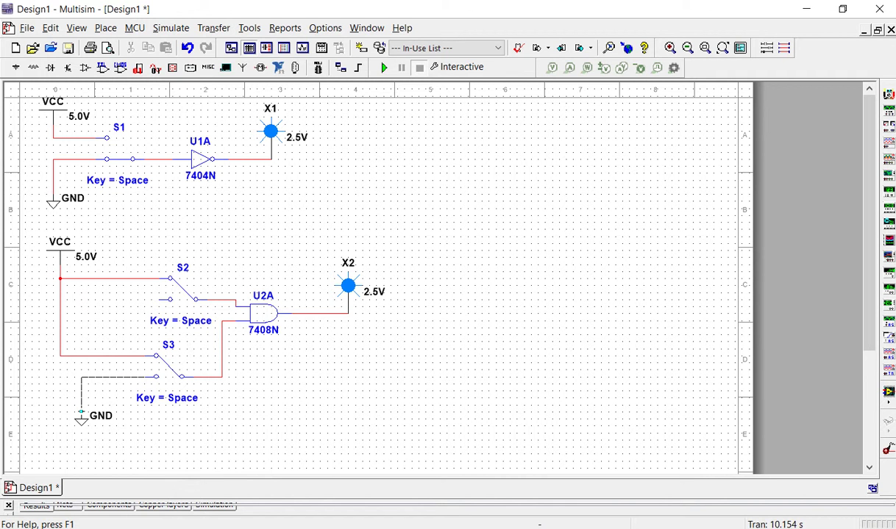
left_click(81, 412)
left_click(171, 300)
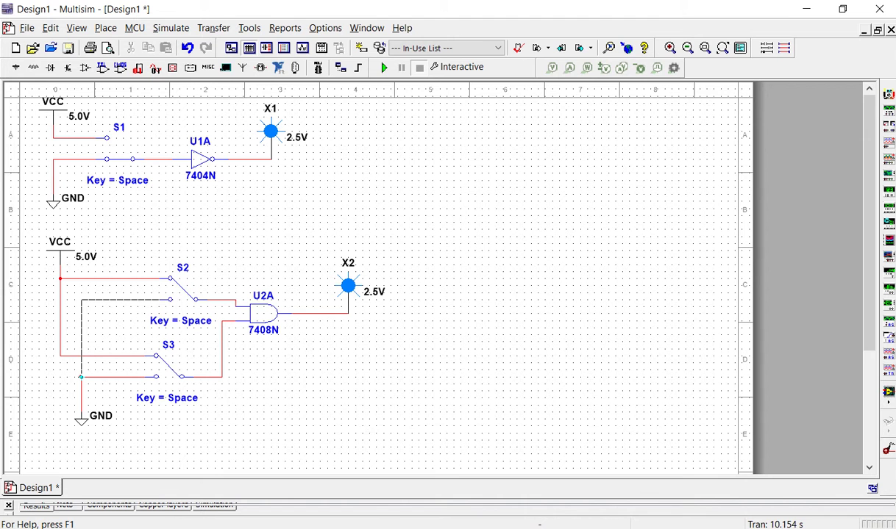
left_click(81, 377)
Set switch S2's toggle key to A.
key("space")
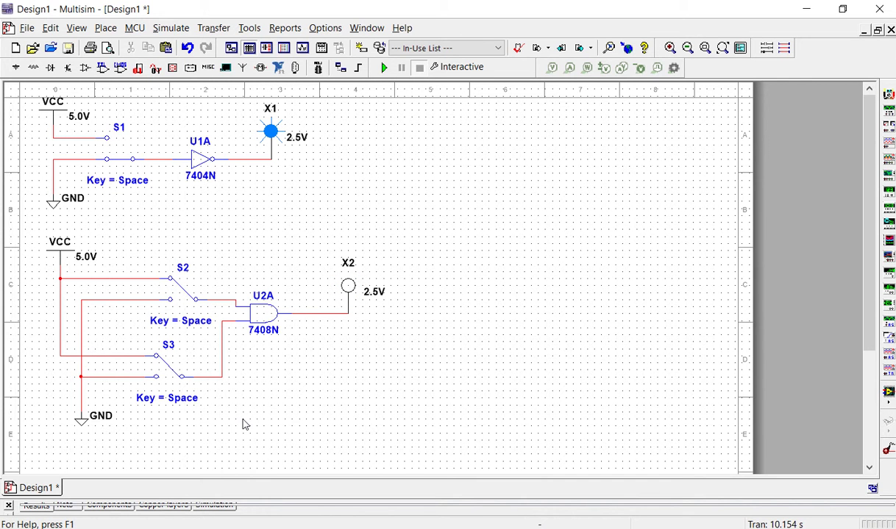
double_click(190, 284)
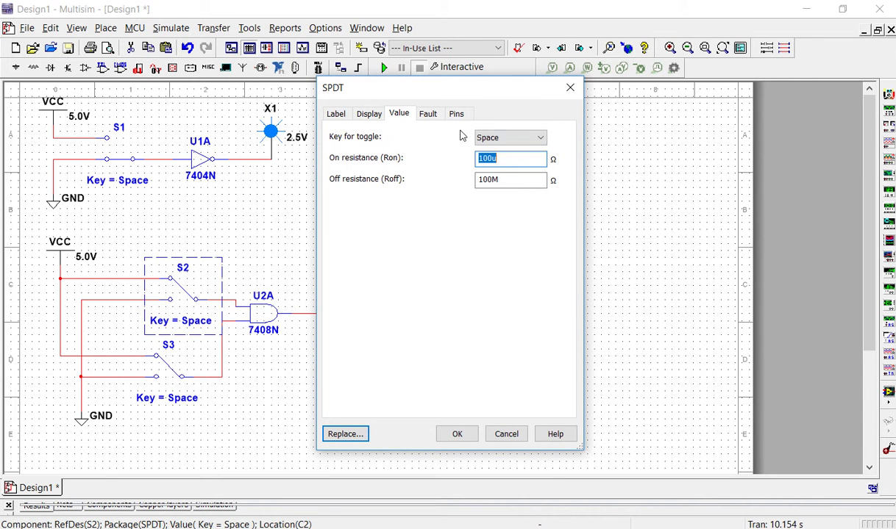
left_click(487, 138)
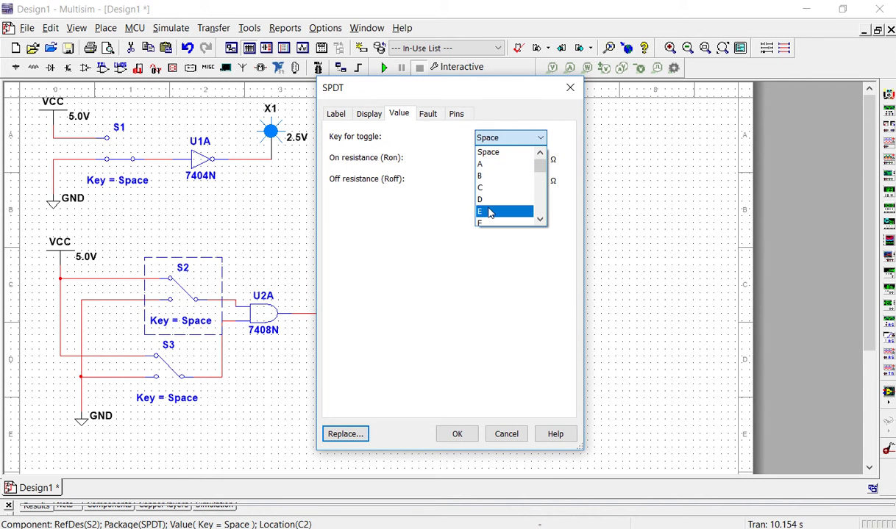
scroll(485, 212, "down", 4)
scroll(487, 191, "up", 4)
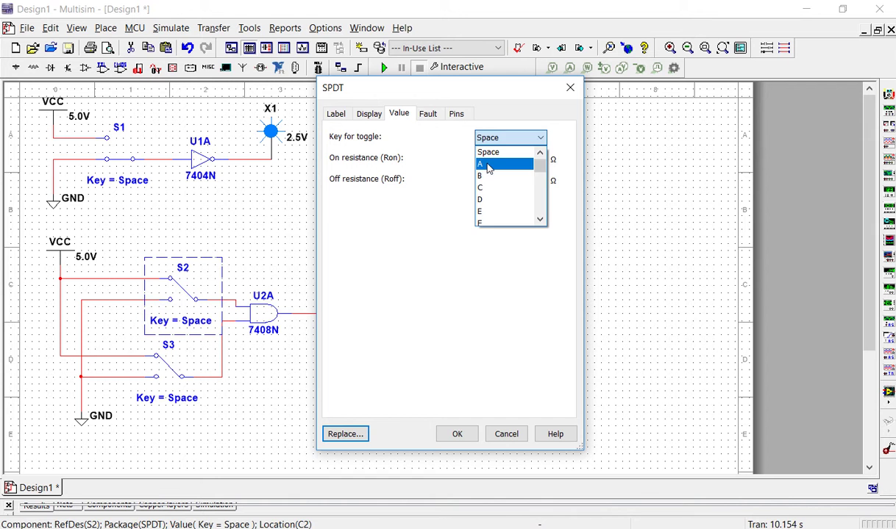
left_click(489, 164)
left_click(456, 434)
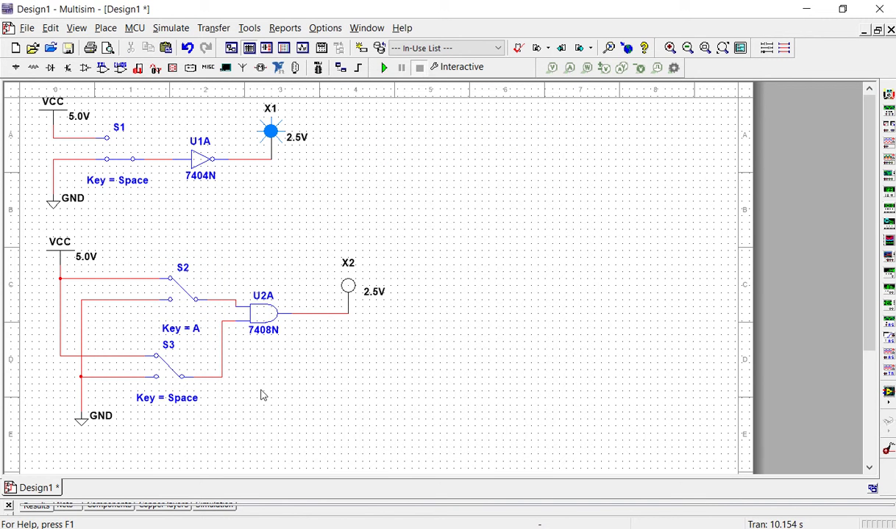
Set switch S3's toggle key to B.
double_click(168, 364)
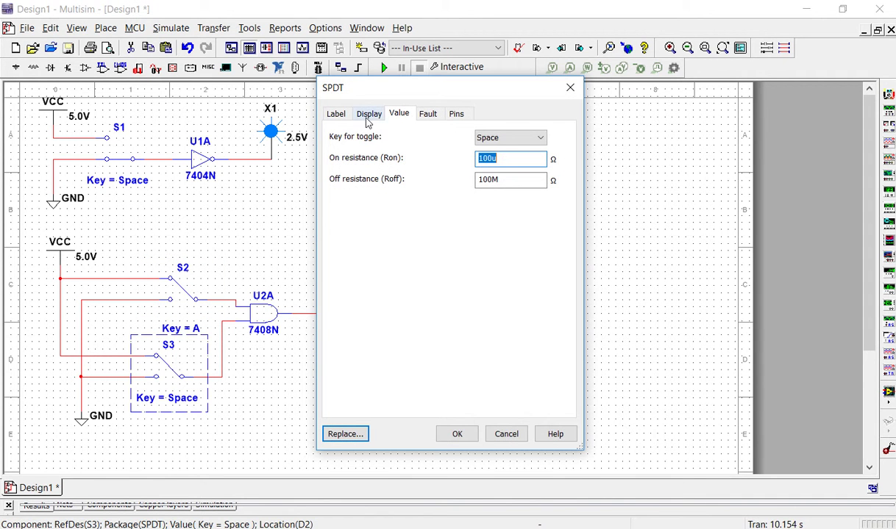
left_click(508, 137)
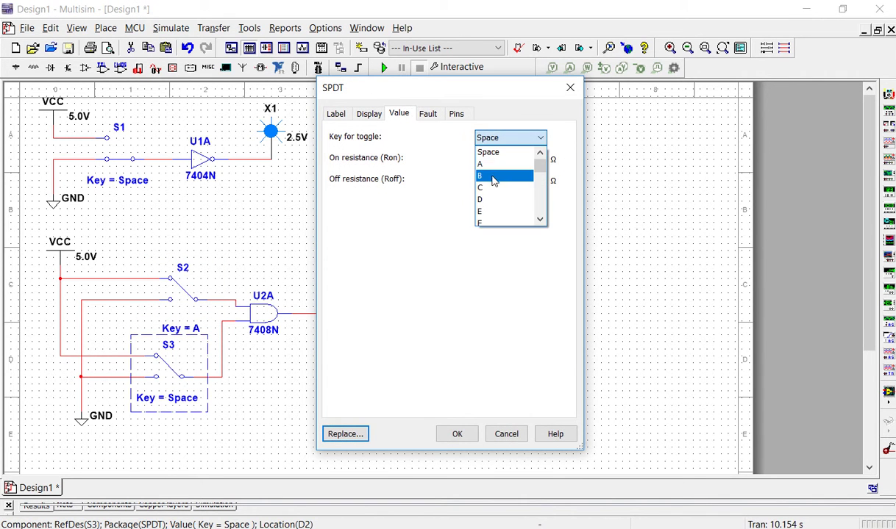
left_click(494, 176)
left_click(457, 434)
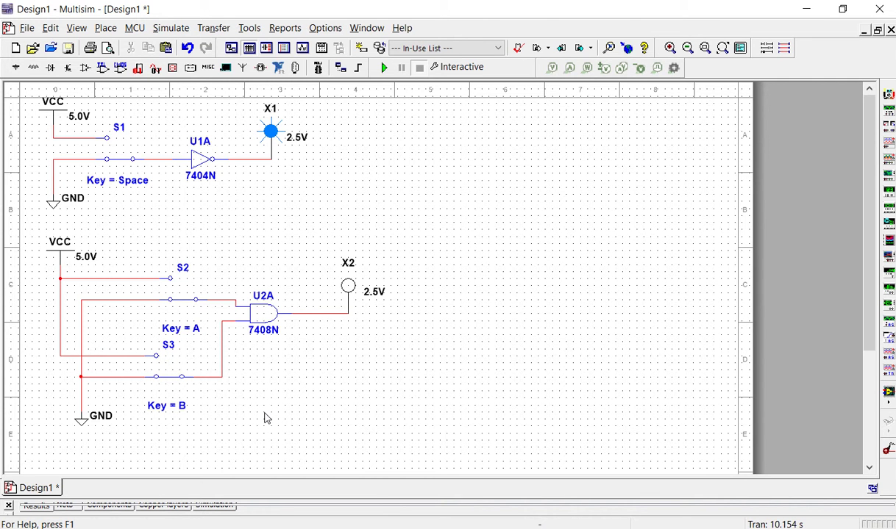
Simulate the AND gate circuit with S2 alone, S3 alone and both switches connected to VCC, and stop the simulation.
left_click(383, 67)
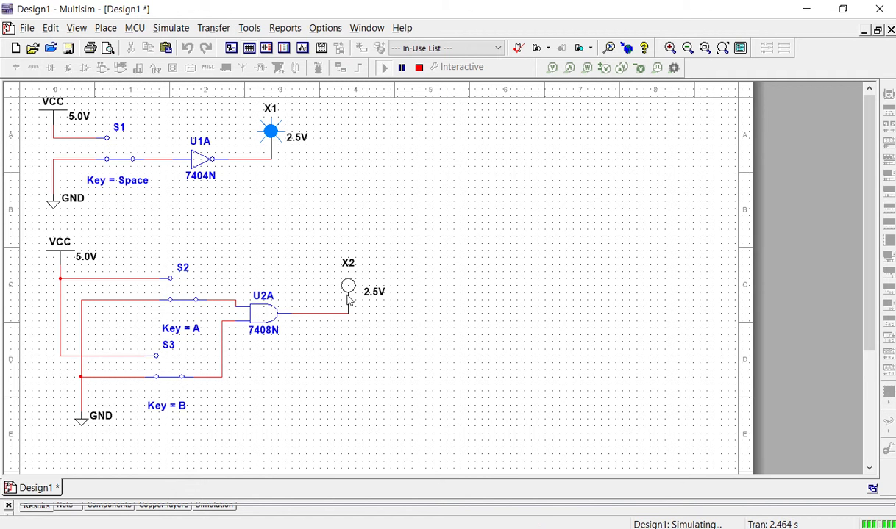
left_click(188, 304)
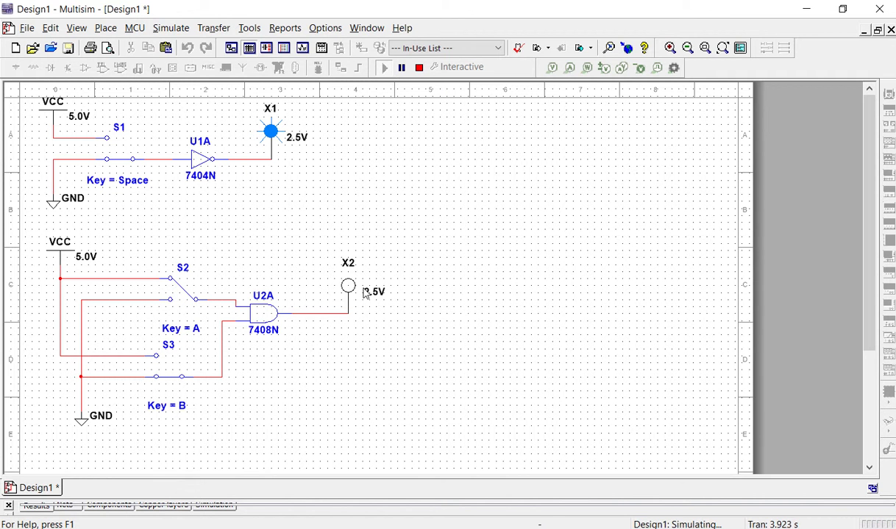
left_click(187, 302)
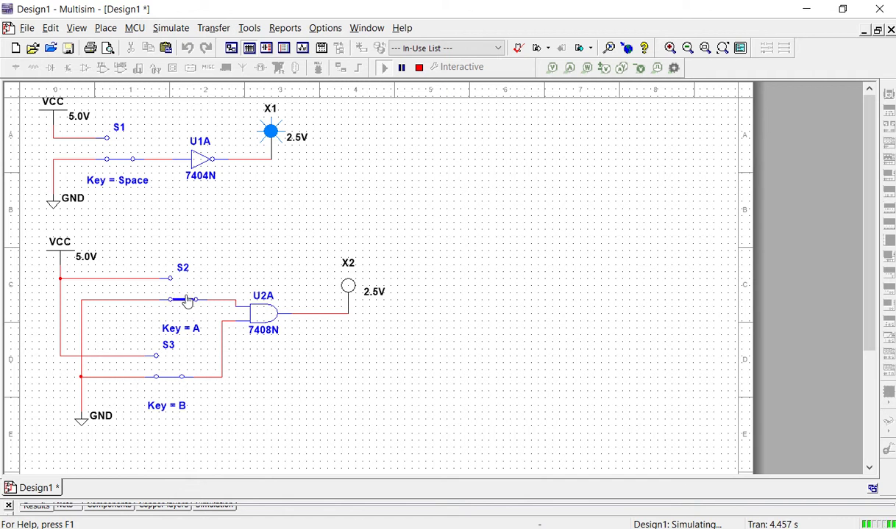
left_click(172, 378)
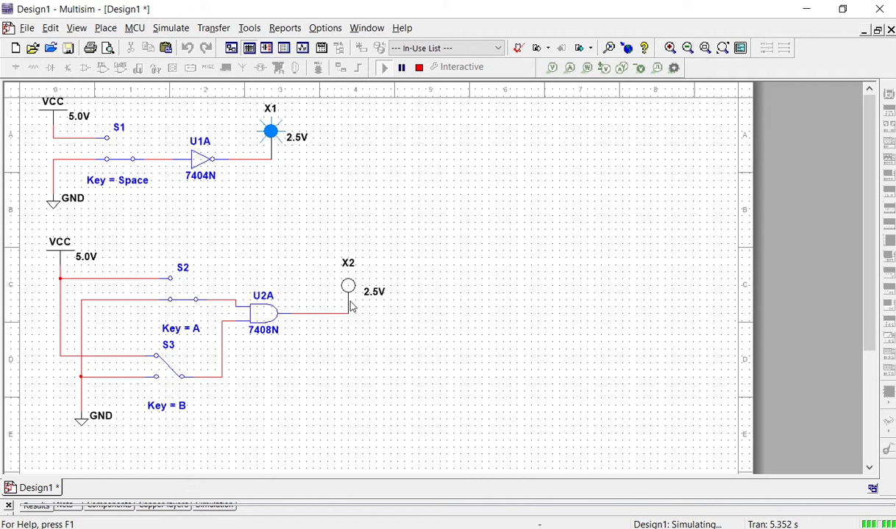
left_click(182, 303)
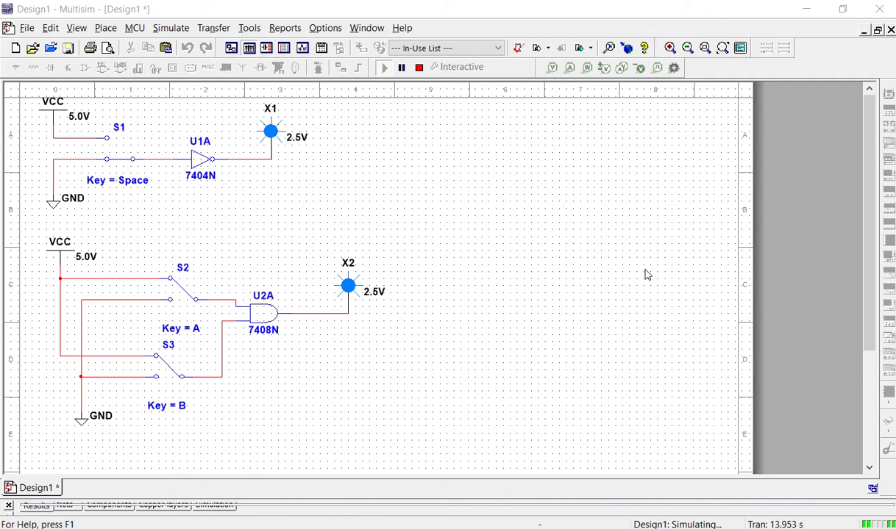
left_click(420, 67)
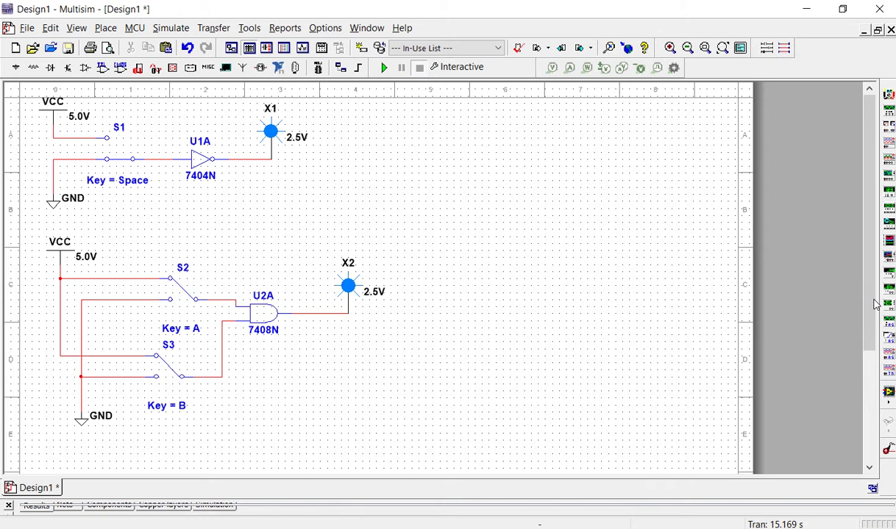
Copy the complete 7408N AND gate circuit and paste the duplicate in the empty area below and to its right.
left_click_drag(869, 306, 847, 395)
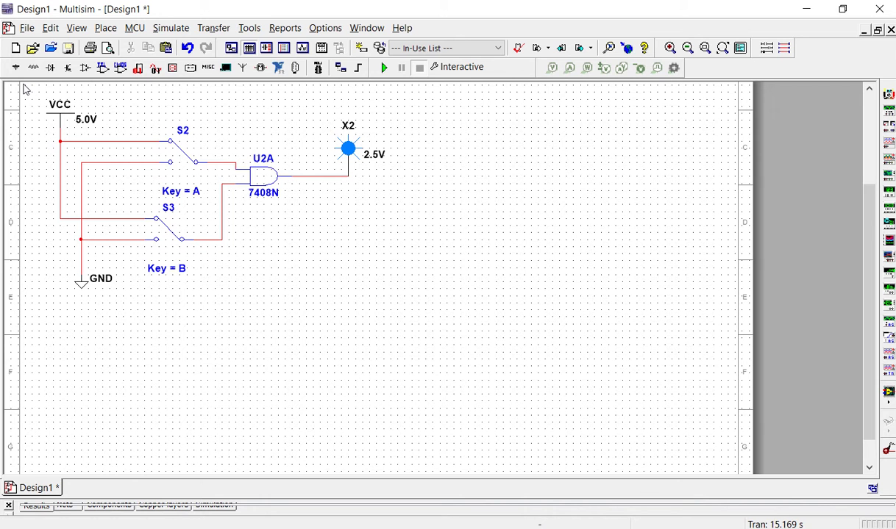
left_click_drag(24, 88, 412, 336)
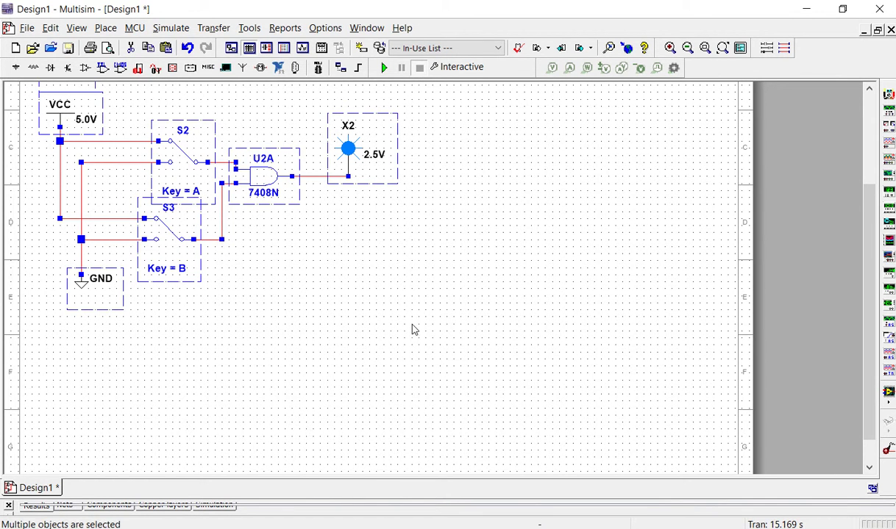
right_click(273, 172)
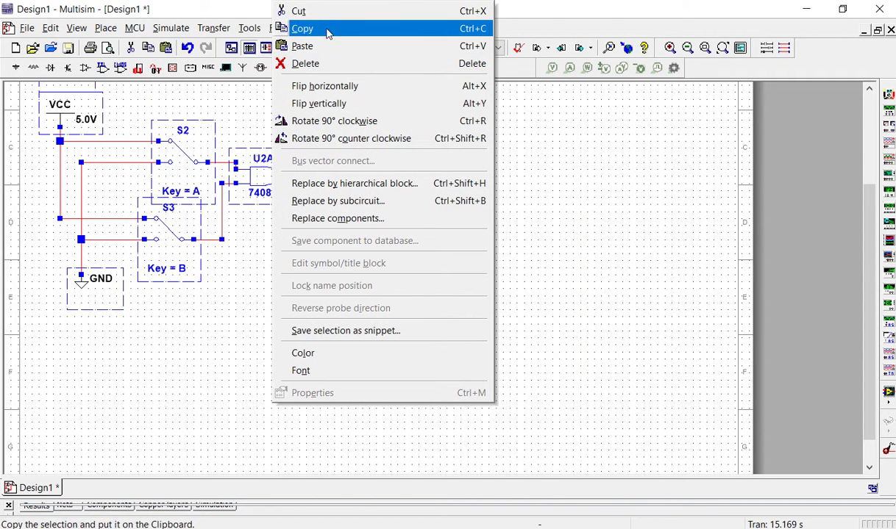
left_click(328, 28)
left_click(228, 332)
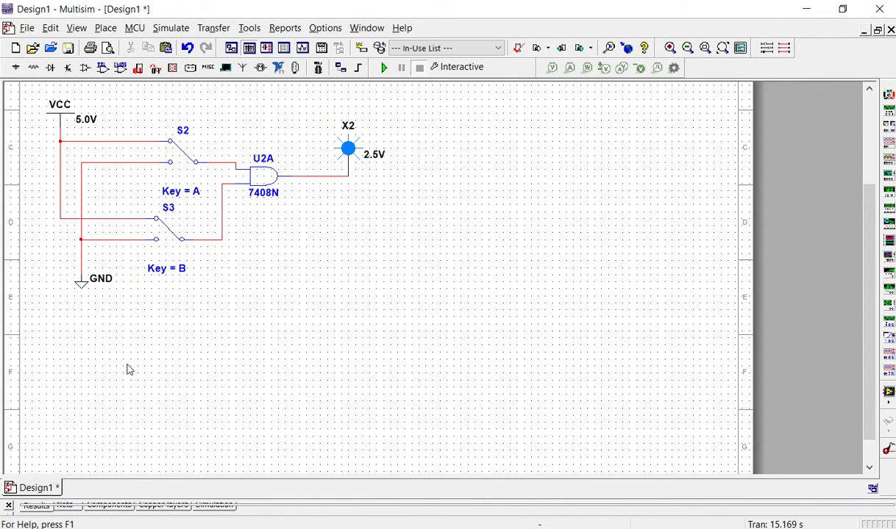
right_click(129, 370)
mouse_move(208, 61)
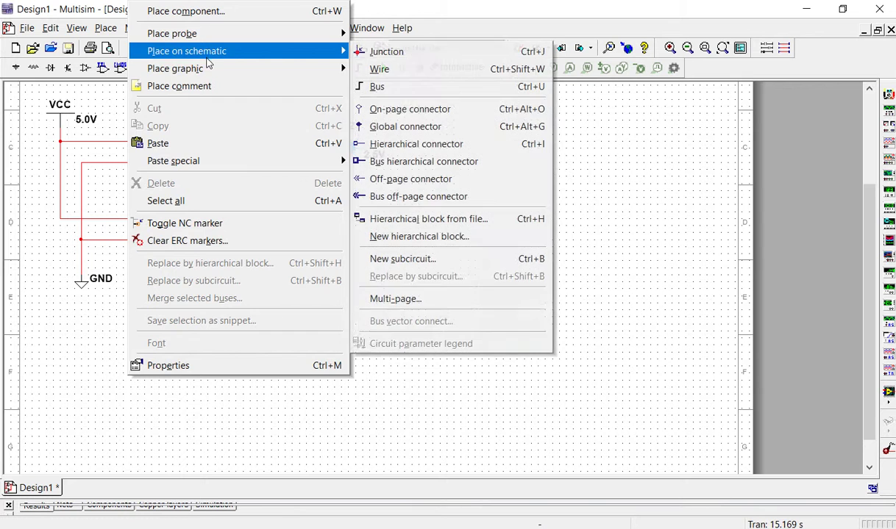
left_click(195, 144)
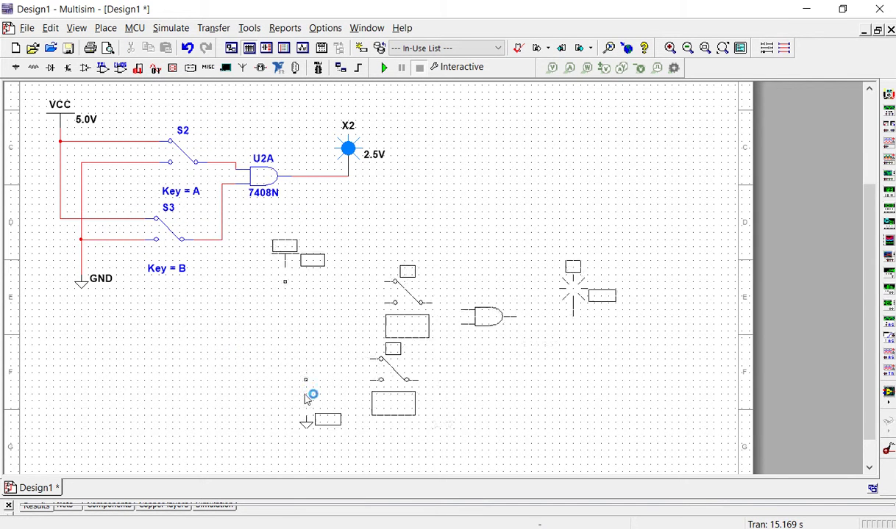
left_click(392, 420)
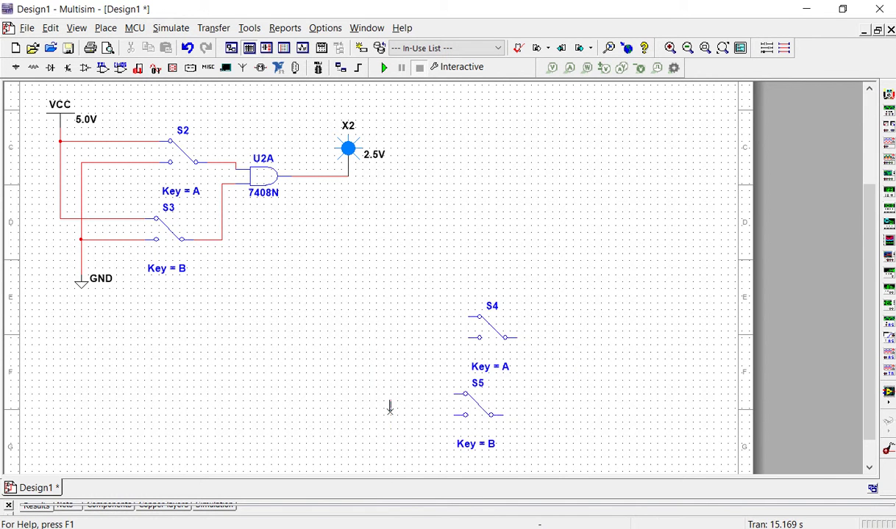
Delete the stray unconnected ground symbol above the pasted circuit's VCC supply.
scroll(838, 353, "down", 1)
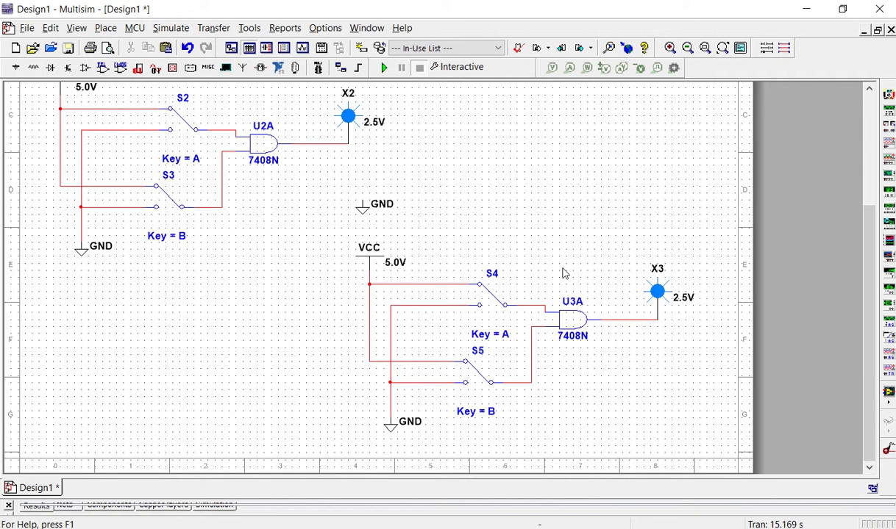
left_click(363, 213)
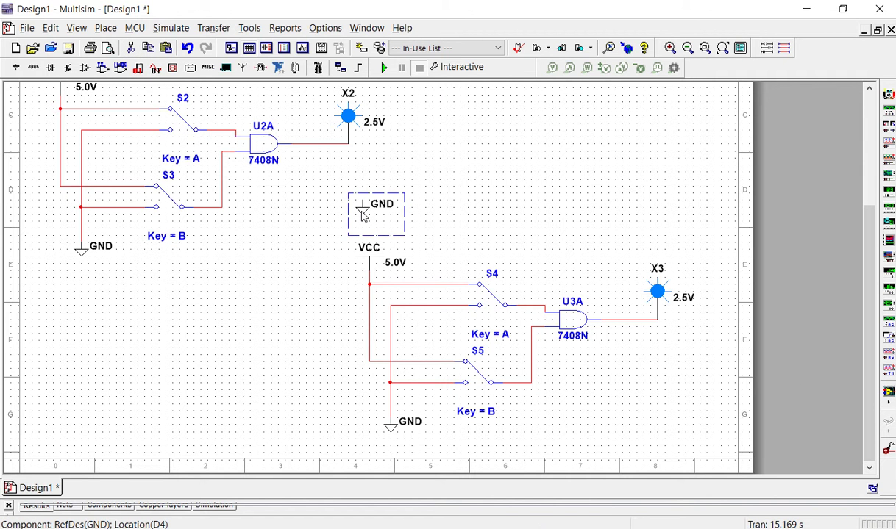
key("Delete")
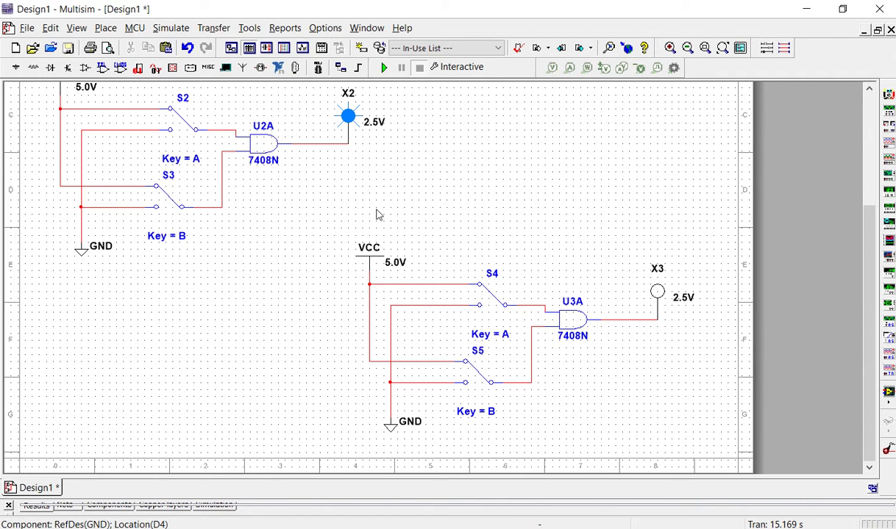
Replace the pasted circuit's AND gate U3A with section A of a new 7432N OR gate.
double_click(574, 324)
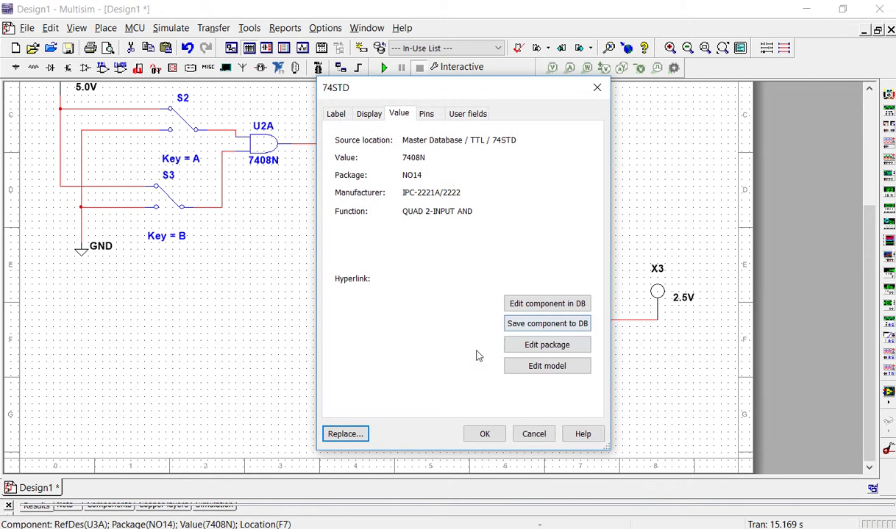
left_click(350, 435)
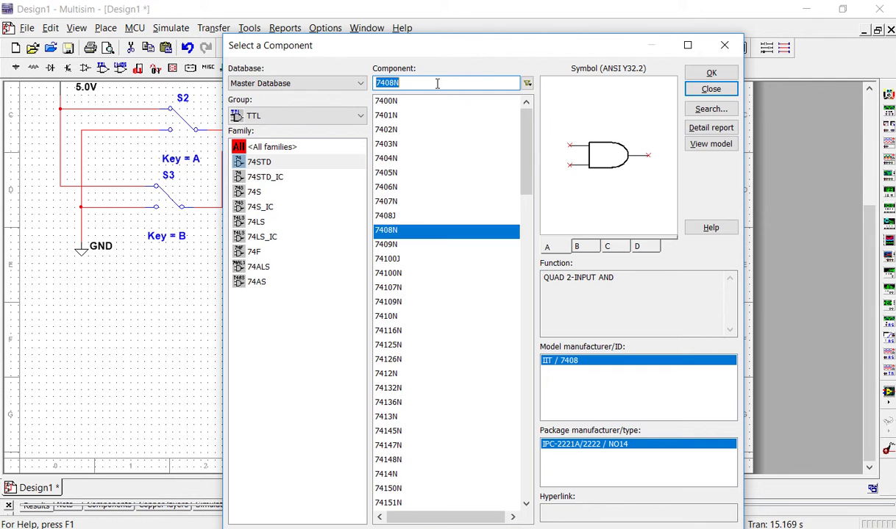
type("74")
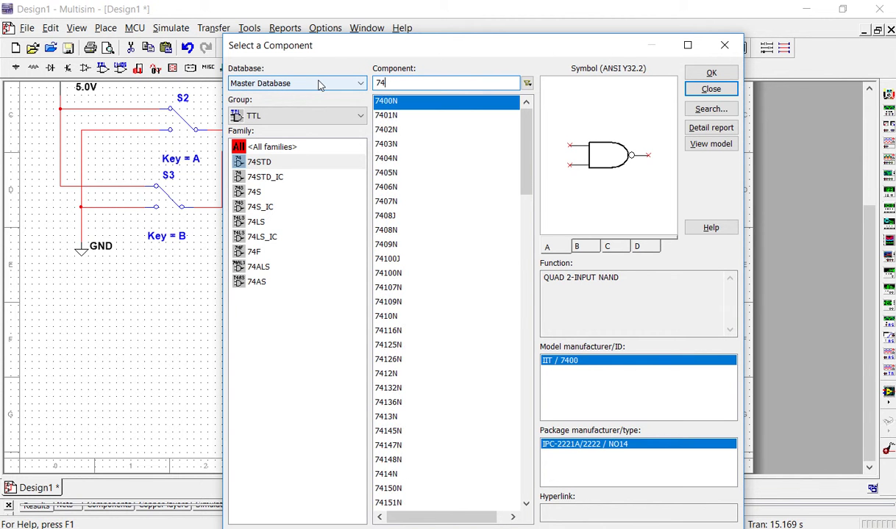
type("32")
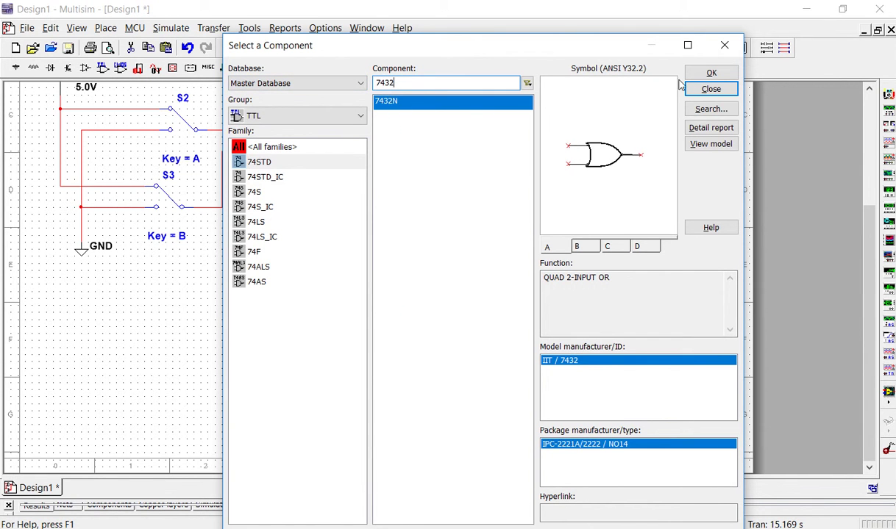
left_click(705, 76)
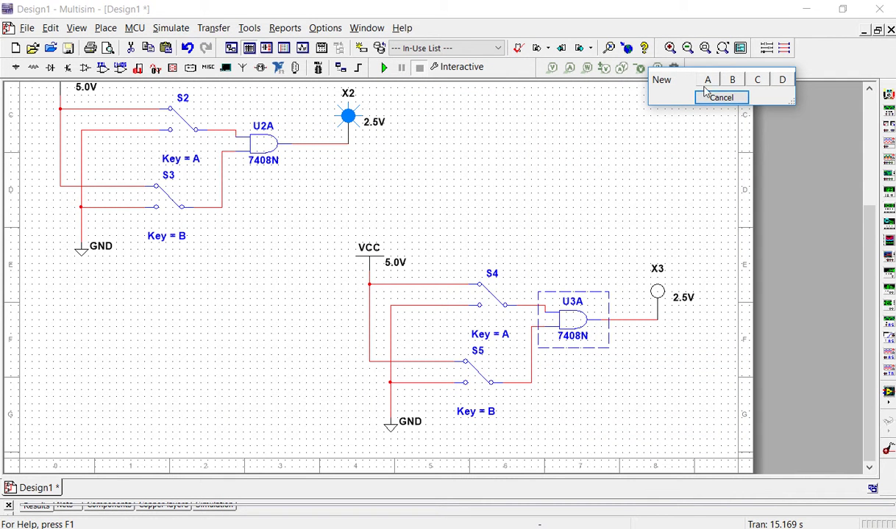
left_click(706, 84)
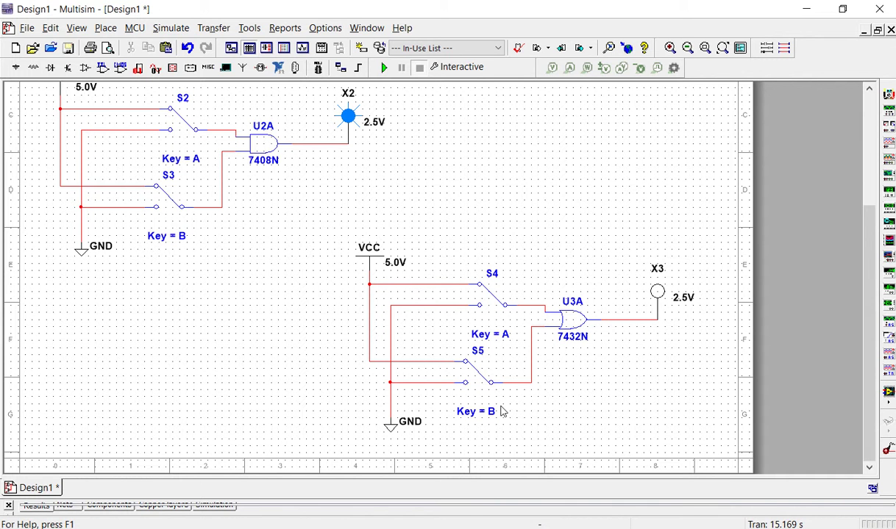
Switch S4 and S5 to ground, simulate the OR gate circuit while toggling them until both connect to VCC, and stop the simulation.
left_click(478, 378)
left_click(489, 297)
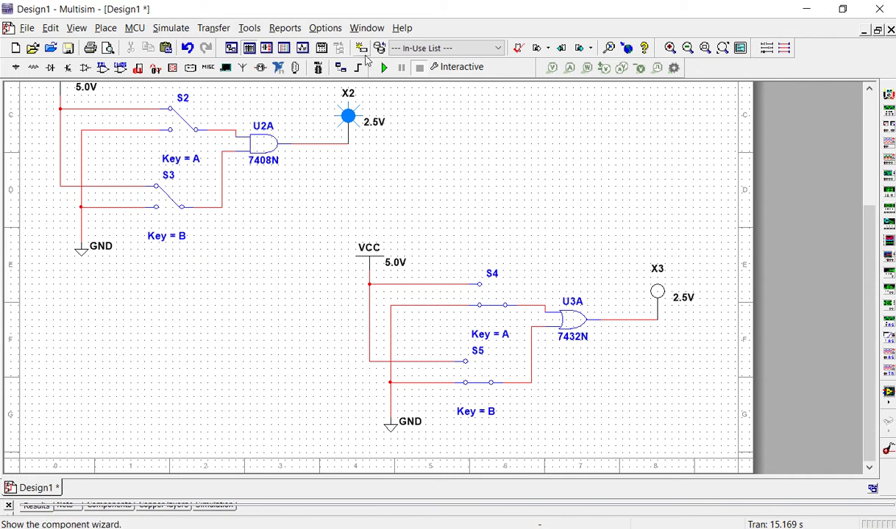
left_click(382, 71)
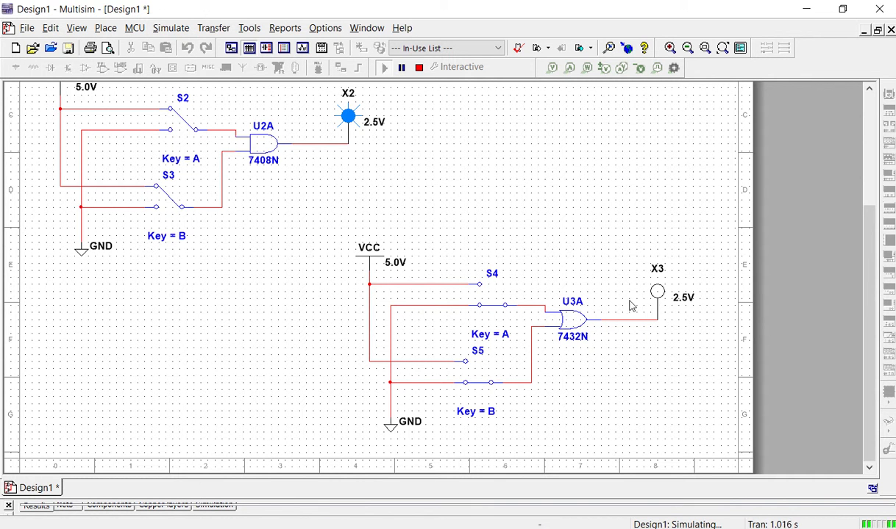
left_click(490, 307)
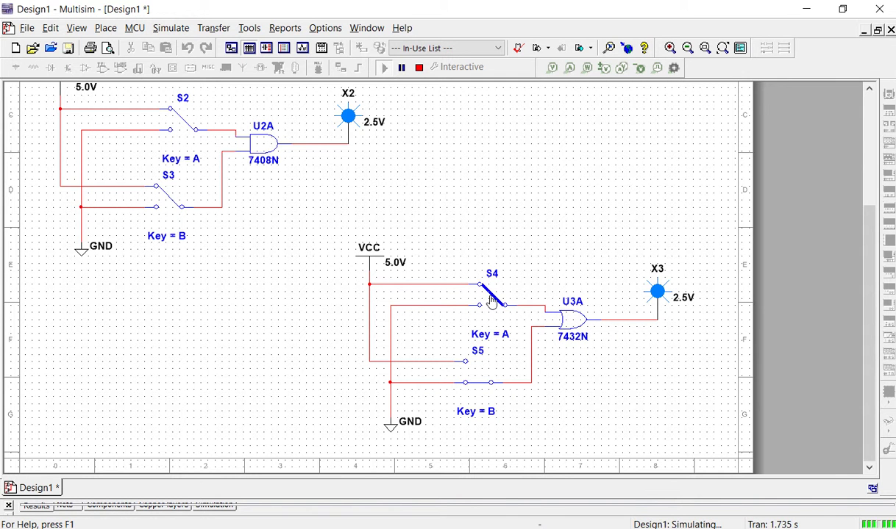
left_click(472, 287)
left_click(492, 380)
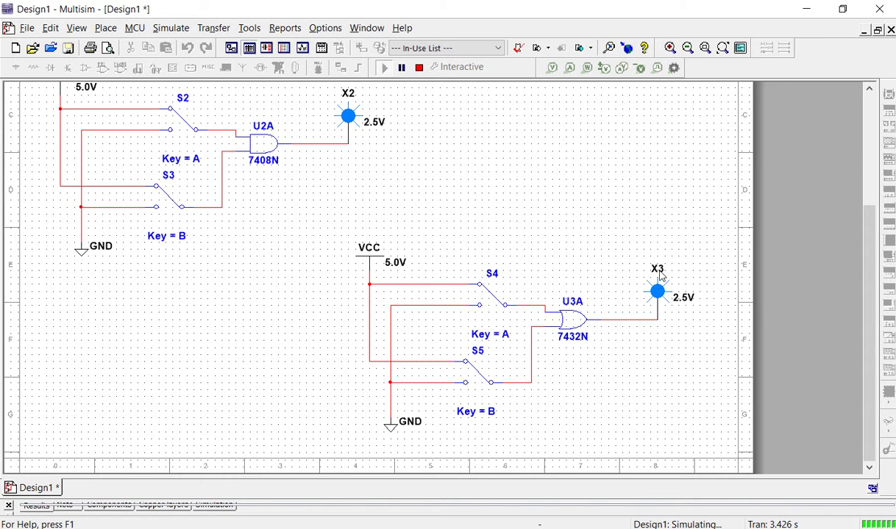
left_click(419, 68)
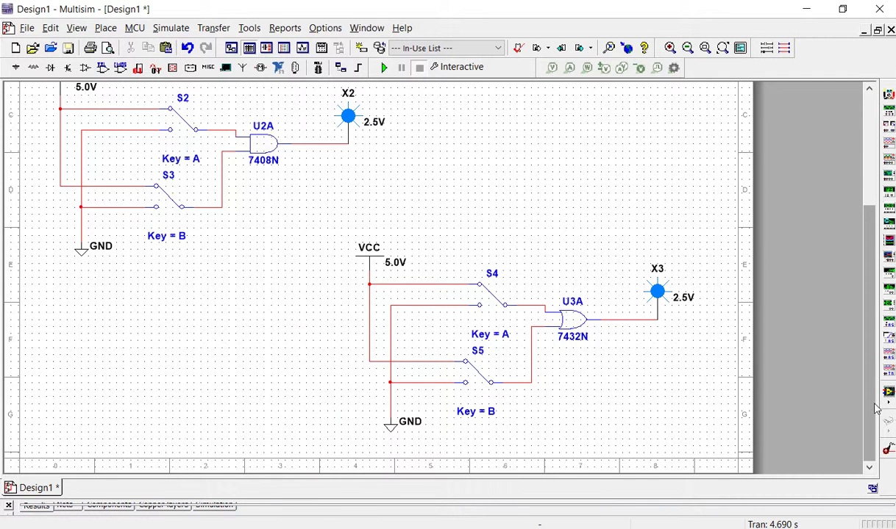
left_click_drag(875, 409, 856, 410)
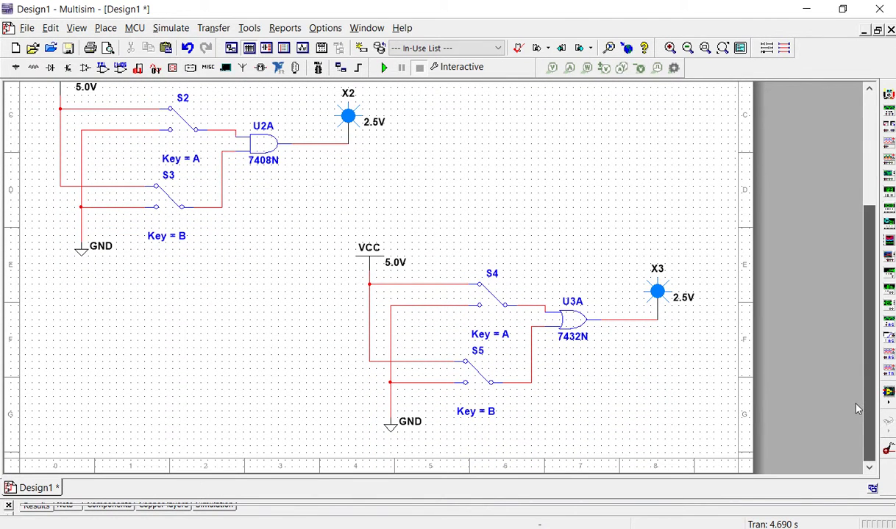